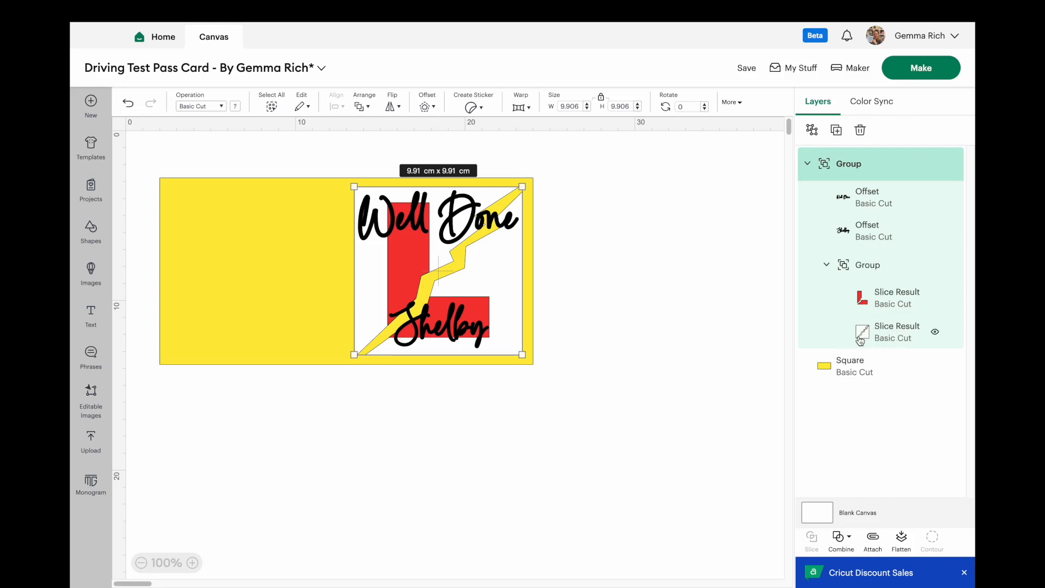
Look up the source image Letter L #M4C56A200 from the card's red L layer and add it to the canvas.
left_click(874, 300)
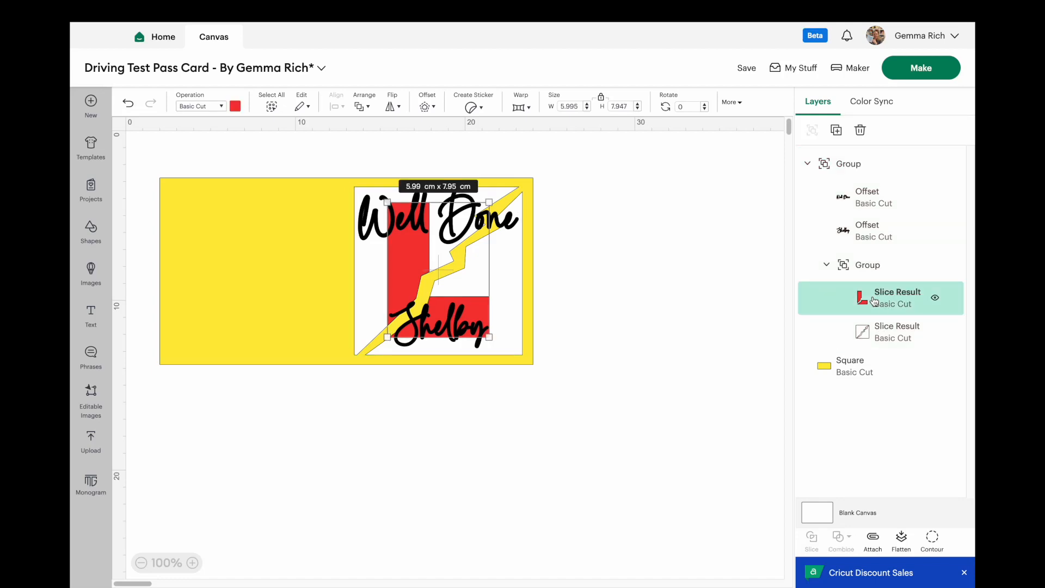
right_click(874, 300)
mouse_move(782, 569)
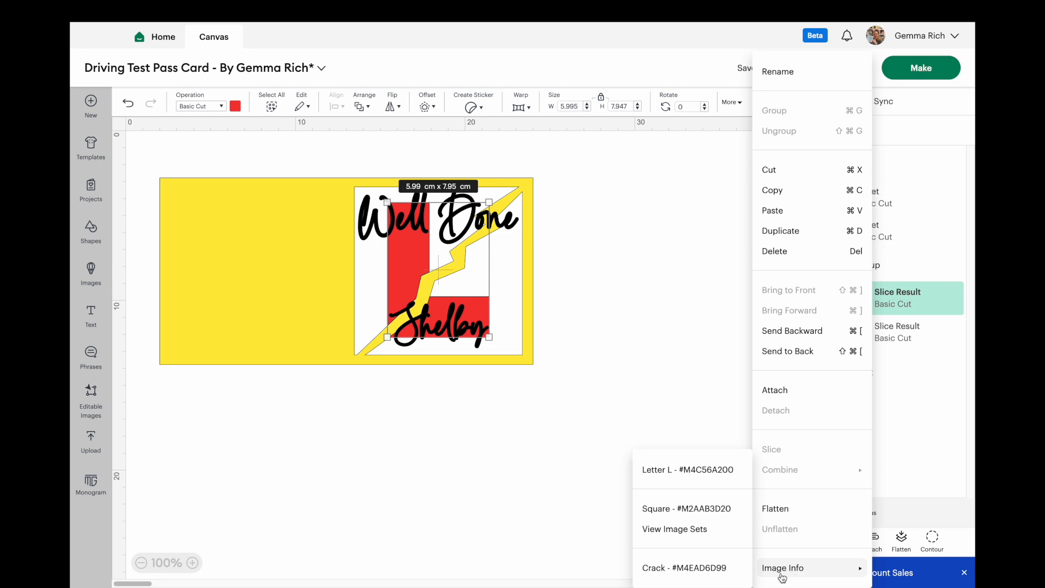
left_click(687, 468)
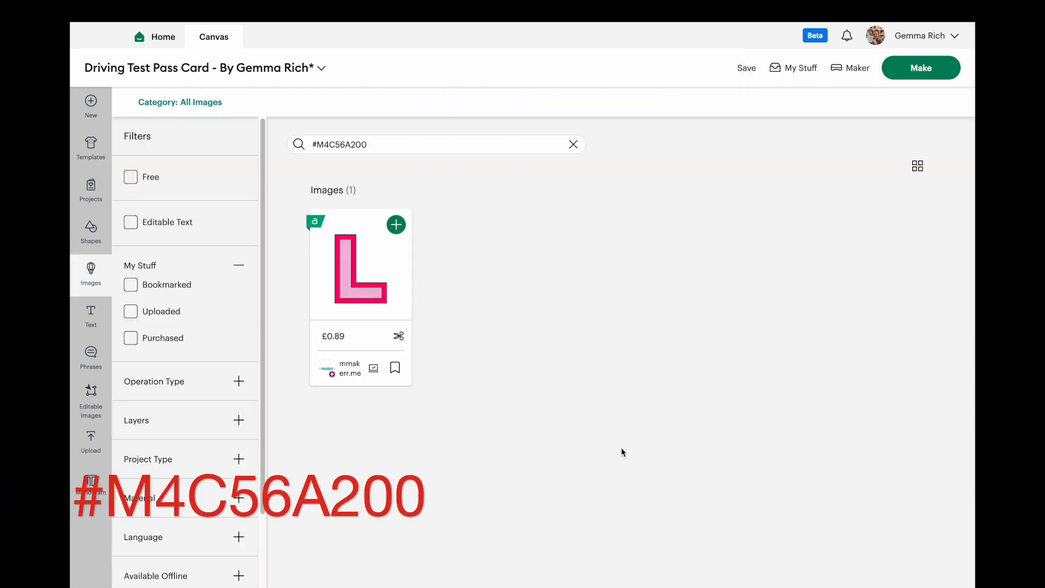
left_click(397, 225)
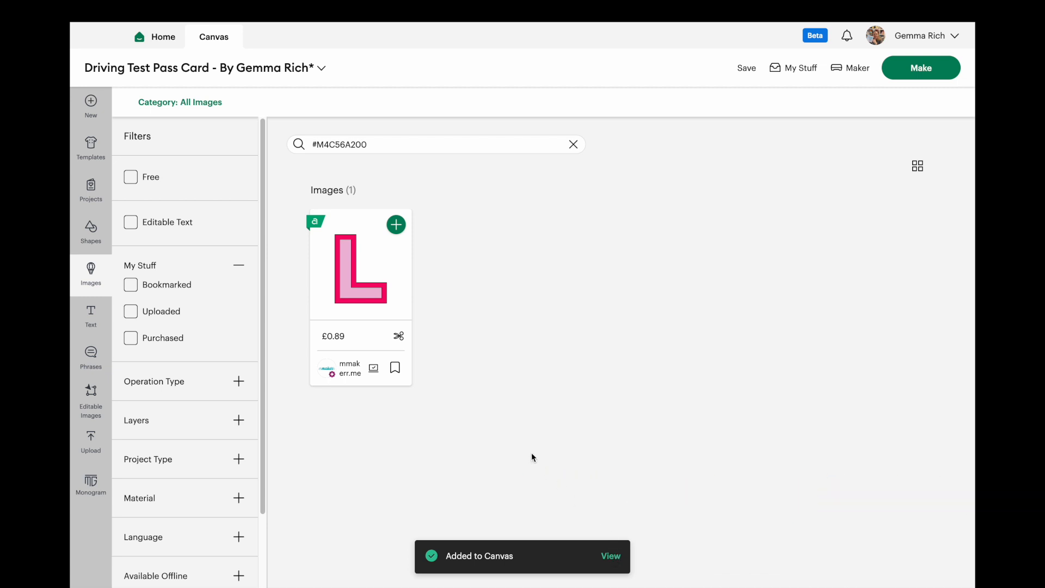
left_click(610, 558)
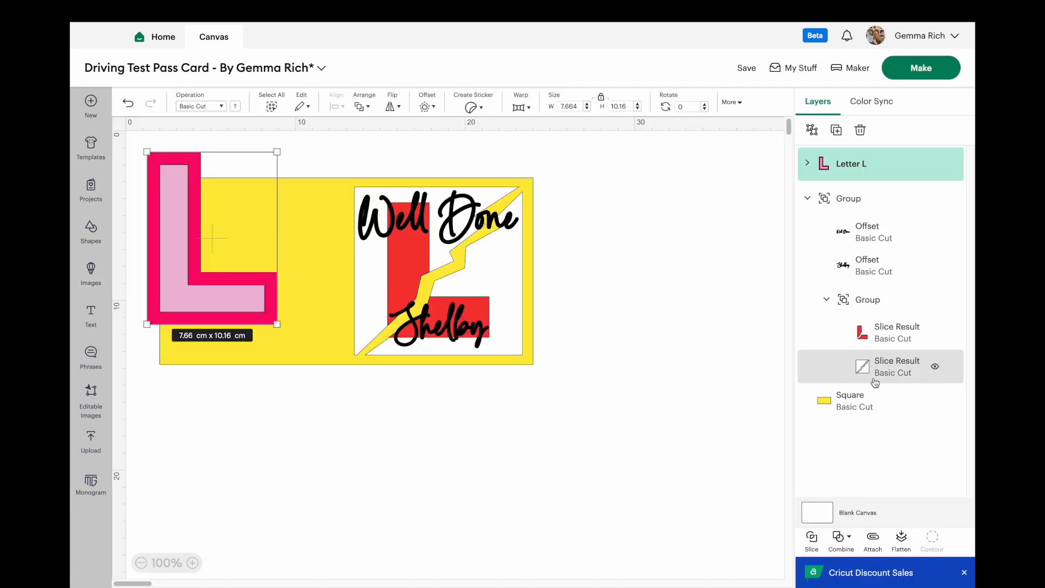
Find the source image Crack #M4EAD6D99 through the red slice result's image info and add it to the canvas.
right_click(878, 329)
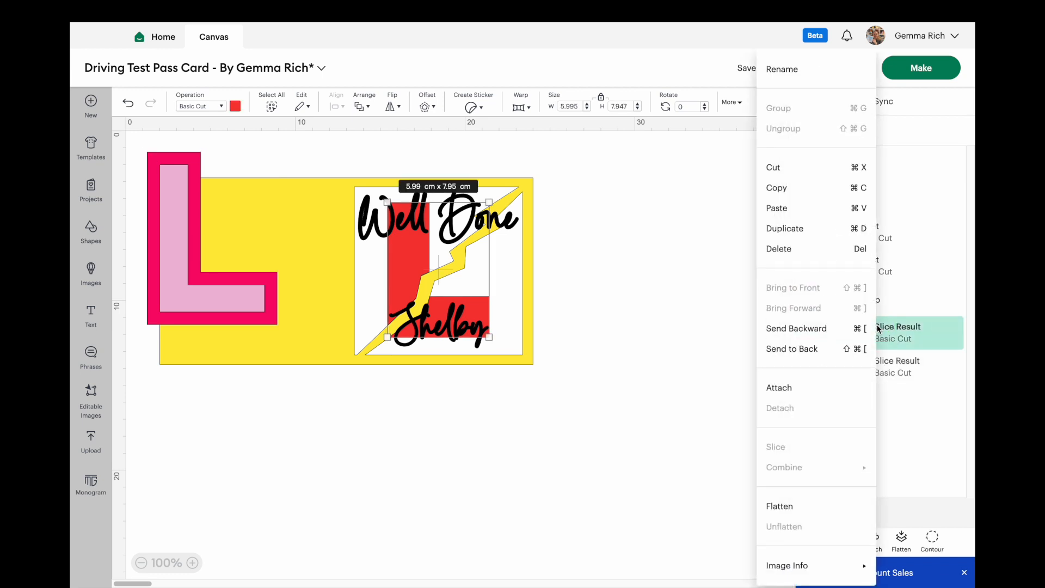
mouse_move(799, 567)
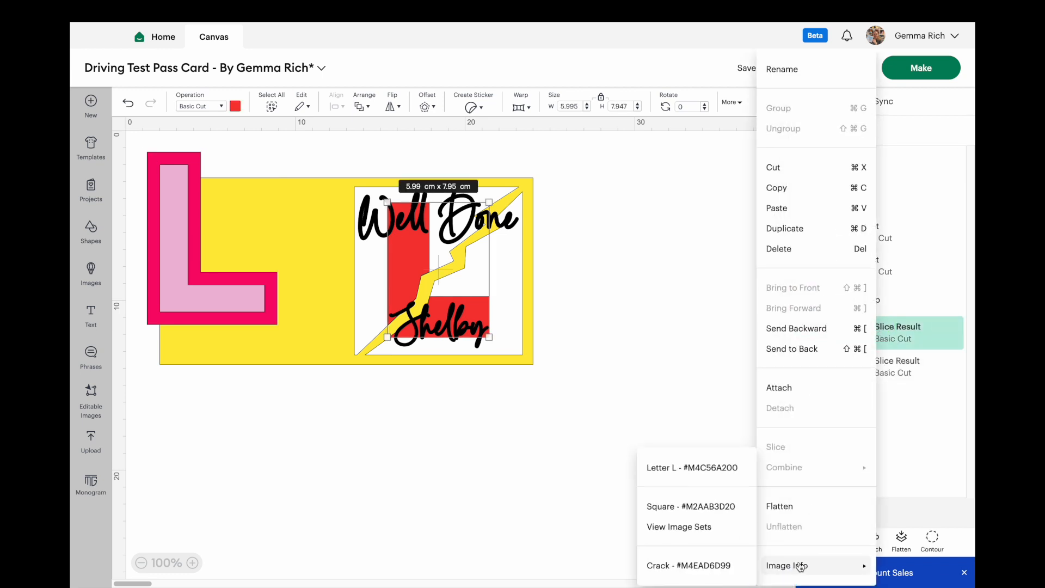
left_click(709, 566)
left_click(396, 225)
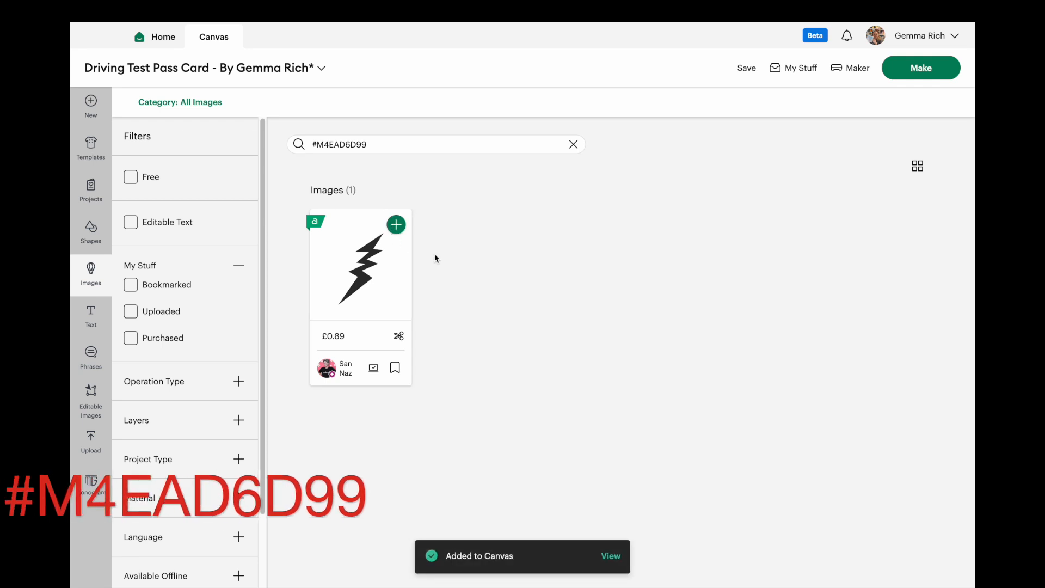
left_click(611, 556)
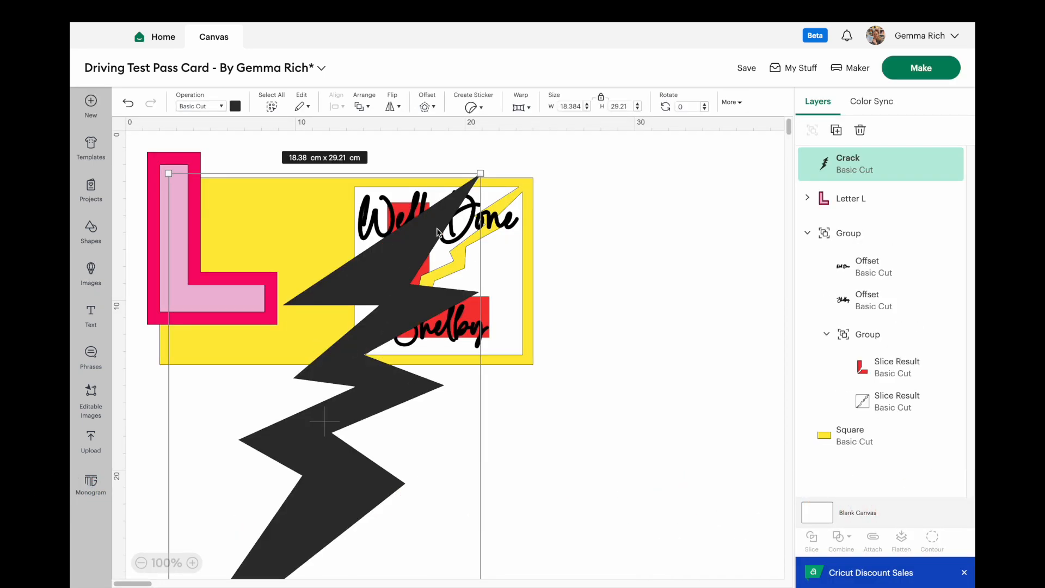
Shrink the crack to about 9.28 x 14.75 cm and move it and the new letter L clear of the card design.
left_click_drag(480, 174, 286, 419)
left_click_drag(266, 468, 642, 196)
left_click_drag(193, 273, 333, 511)
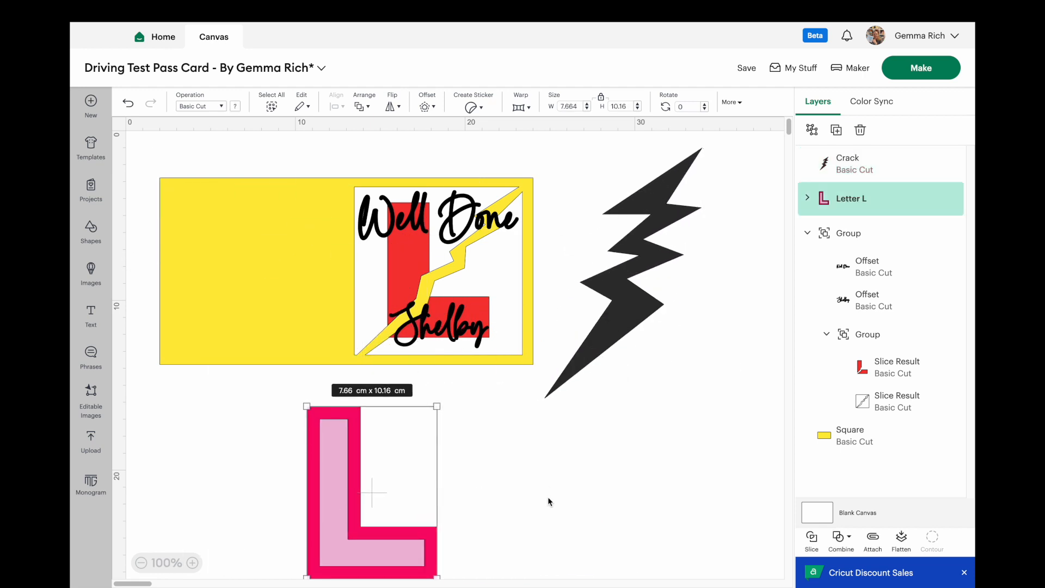
scroll(548, 498, "down", 1)
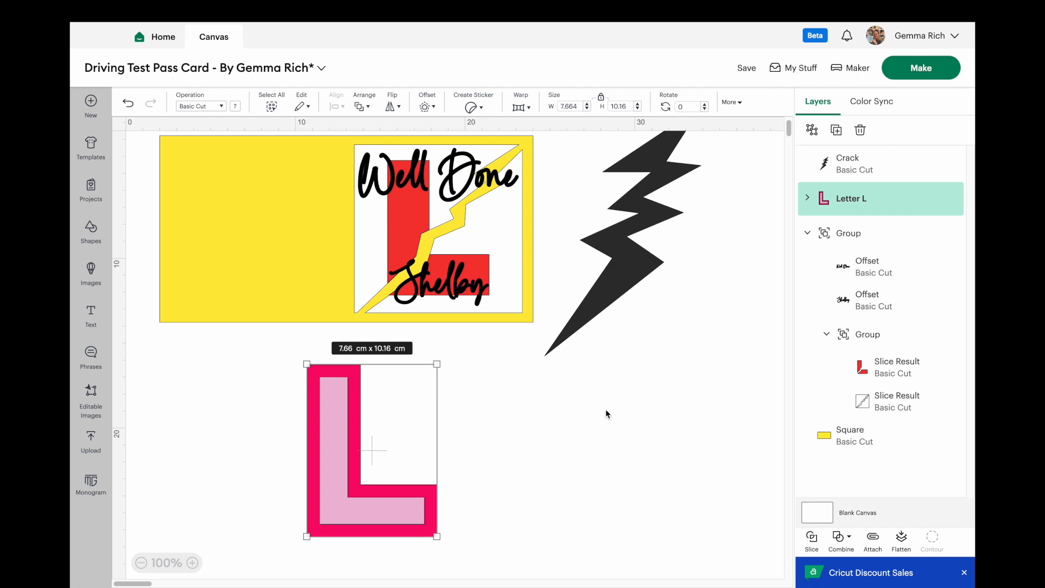
Hide the outline layer of the new Letter L image and recolour the remaining letter red.
left_click(807, 198)
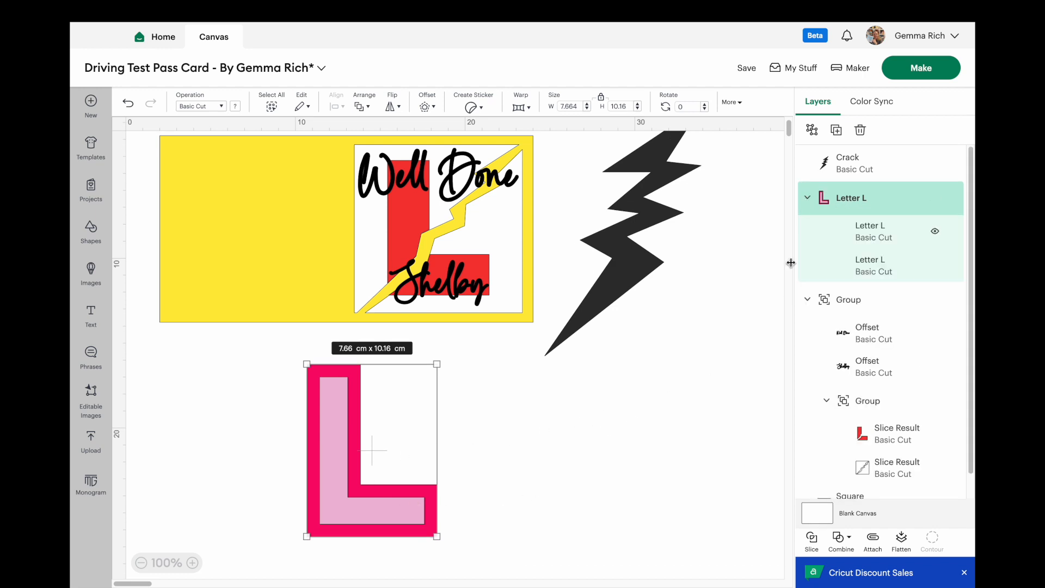
left_click(866, 235)
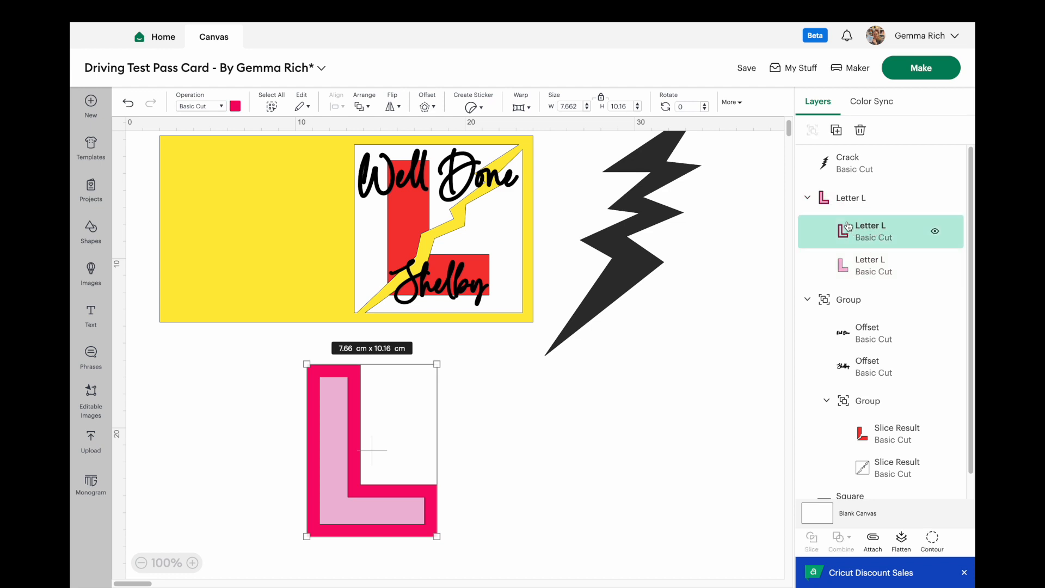
left_click(936, 233)
left_click_drag(343, 464, 411, 460)
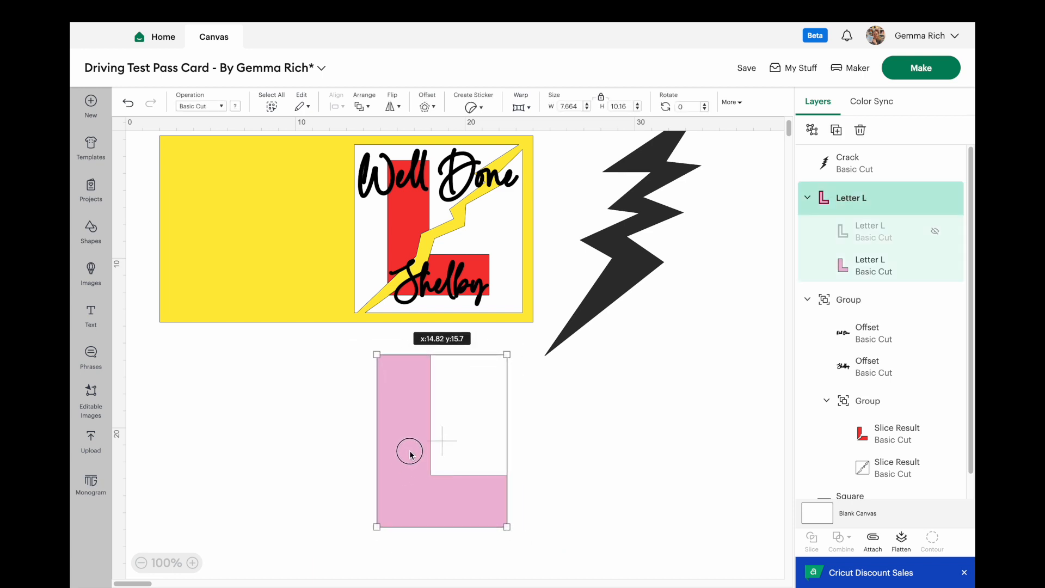
left_click(235, 106)
left_click(279, 158)
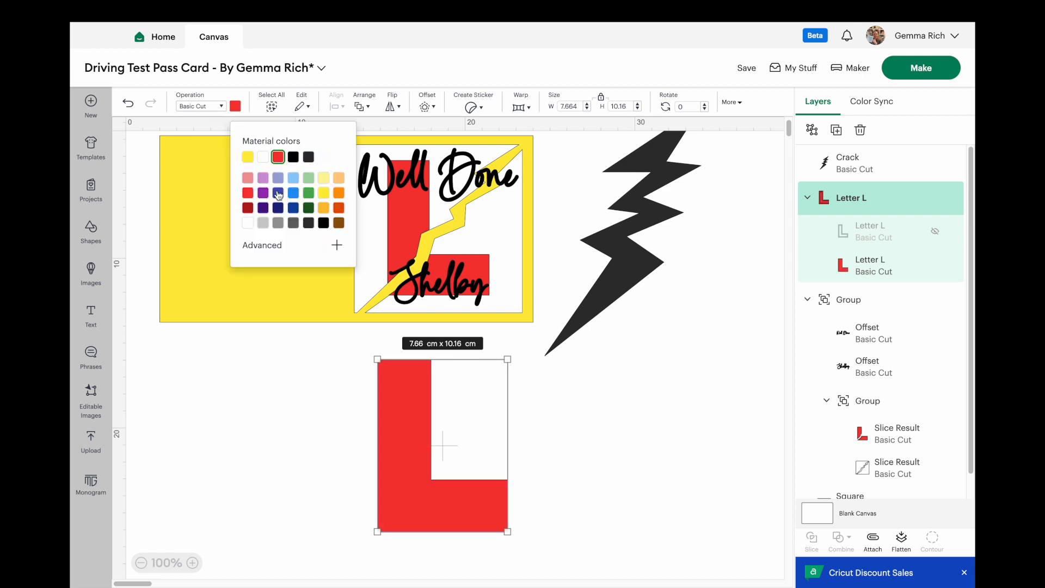
left_click(278, 483)
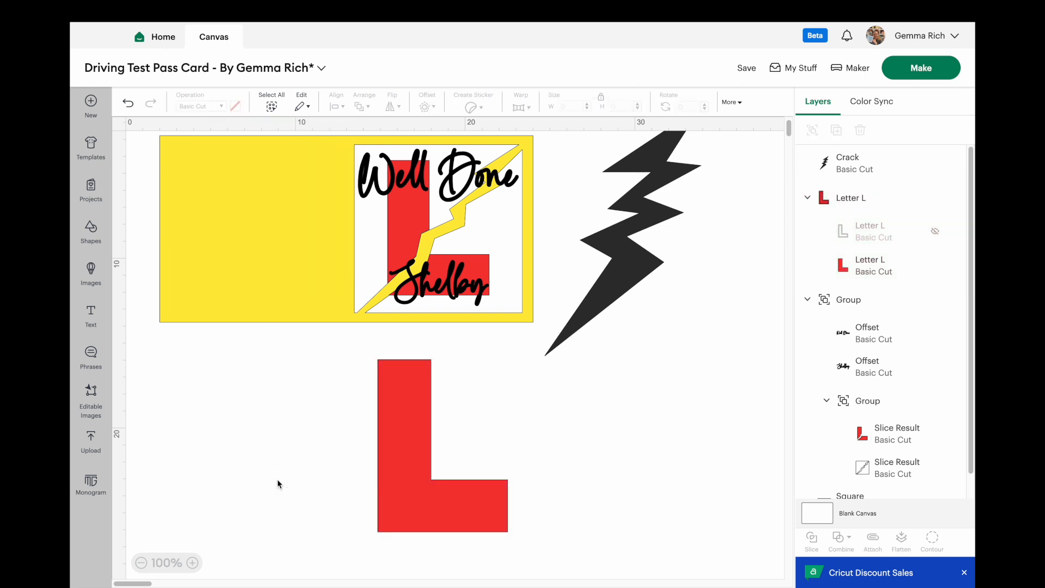
Add a square shape and enlarge it to about 13.72 cm so it covers the red L.
left_click(92, 236)
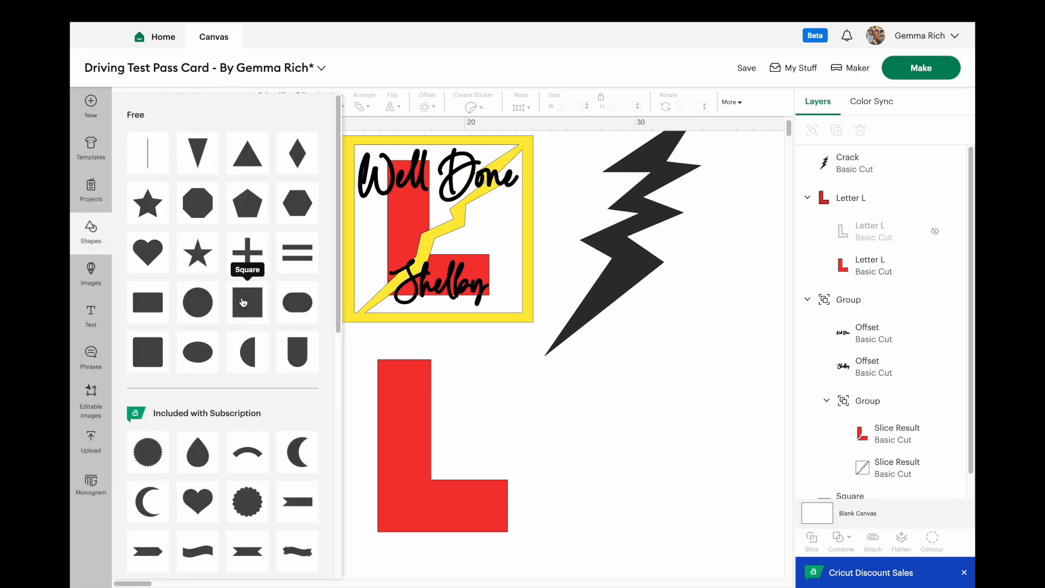
left_click(248, 303)
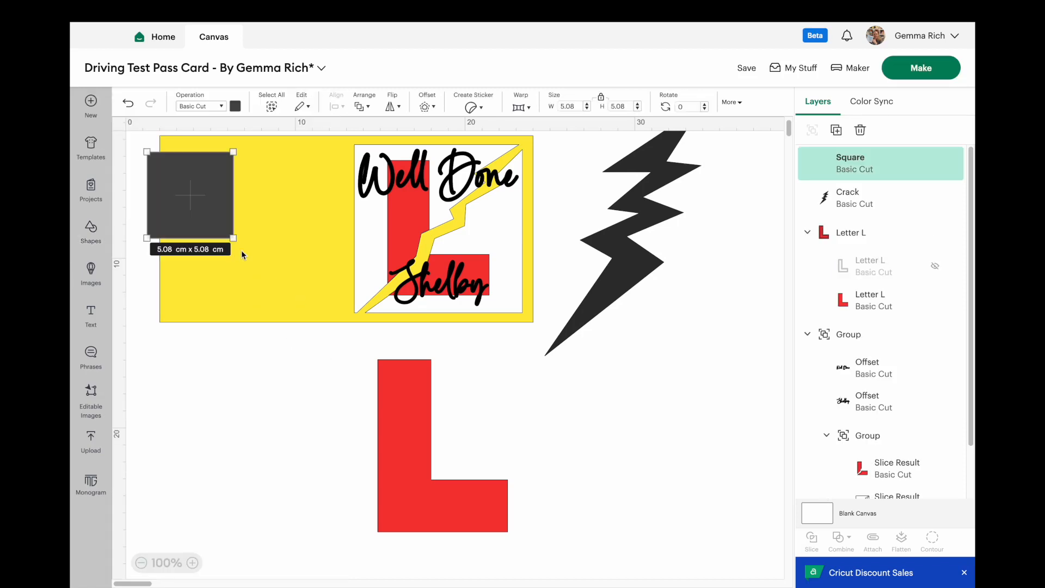
left_click_drag(215, 223, 354, 377)
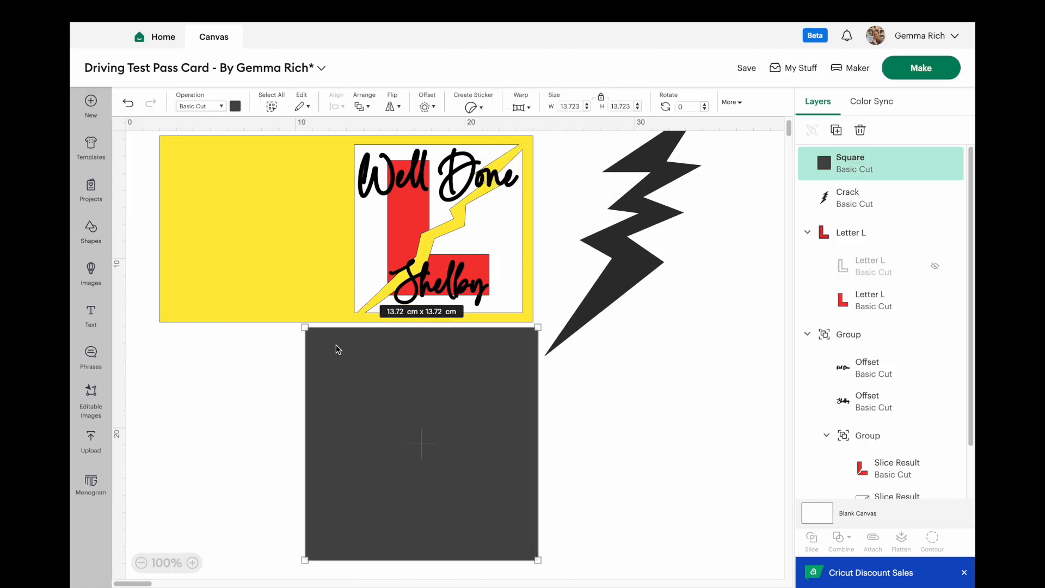
Send the new square to the back behind the red L, adjust its position and colour it white.
right_click(465, 402)
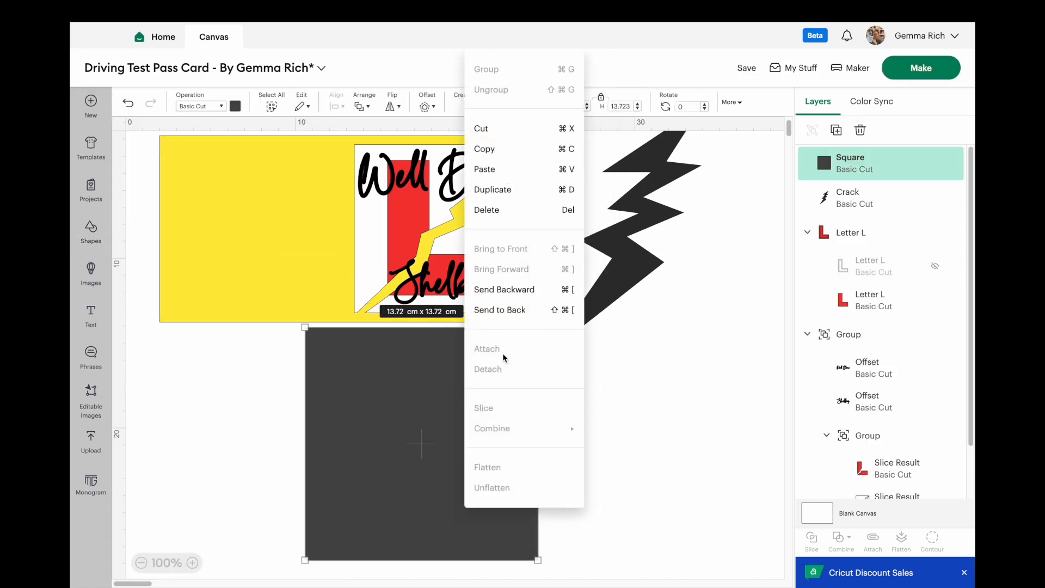
left_click(498, 315)
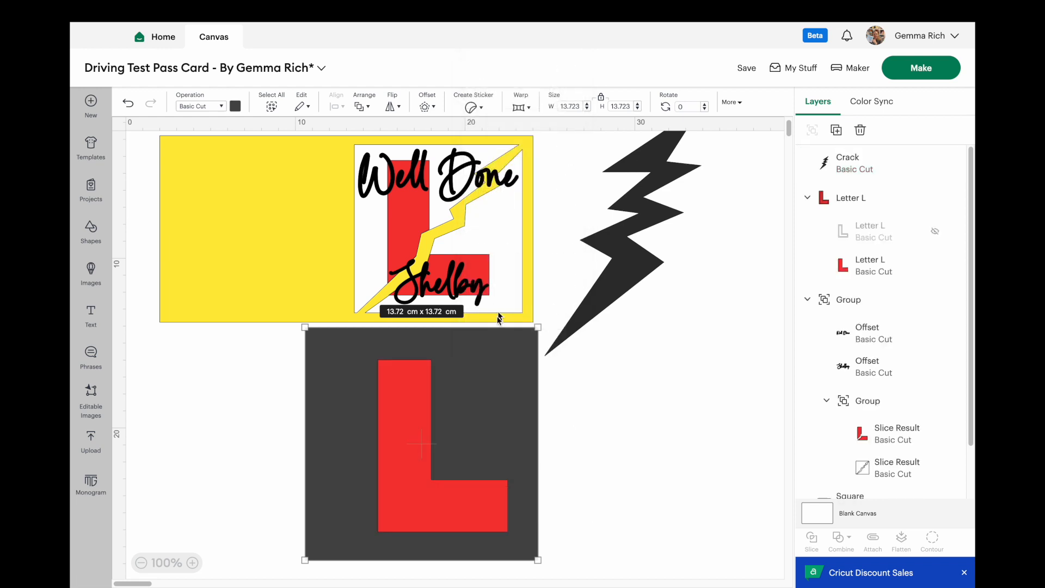
mouse_move(422, 485)
left_mouse_down()
mouse_move(397, 476)
mouse_move(424, 489)
left_mouse_up()
left_click(236, 106)
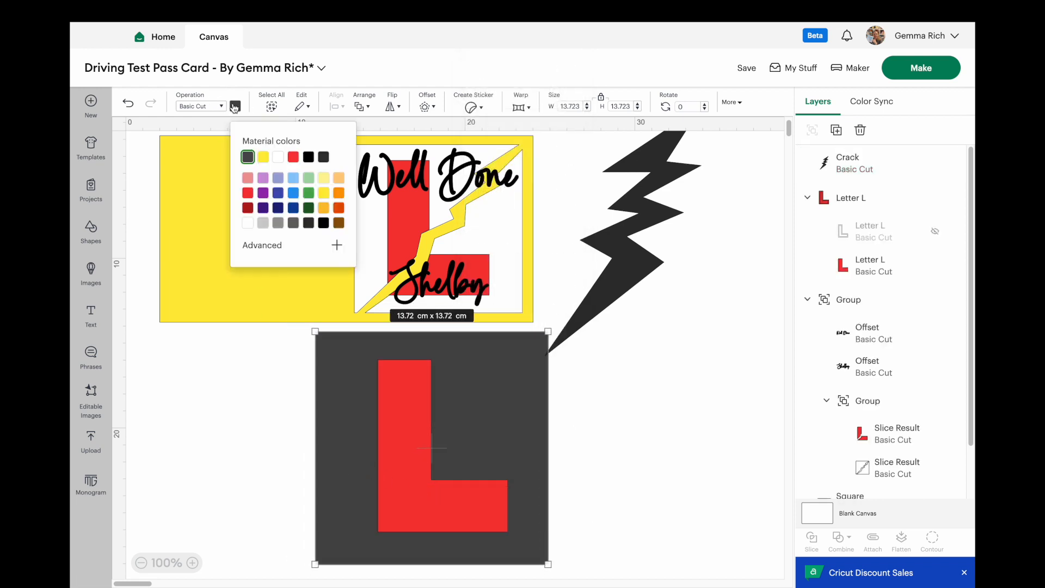
left_click(278, 158)
left_click(235, 445)
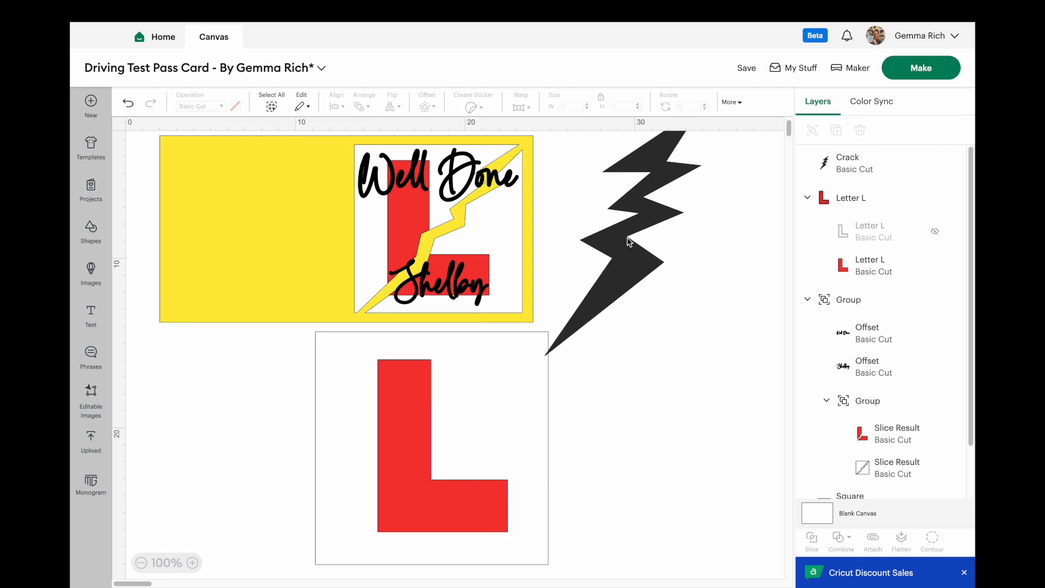
Move the crack farther aside, then select the red L with its white square and centre them on each other.
left_click_drag(626, 243, 708, 255)
left_click_drag(602, 556, 307, 410)
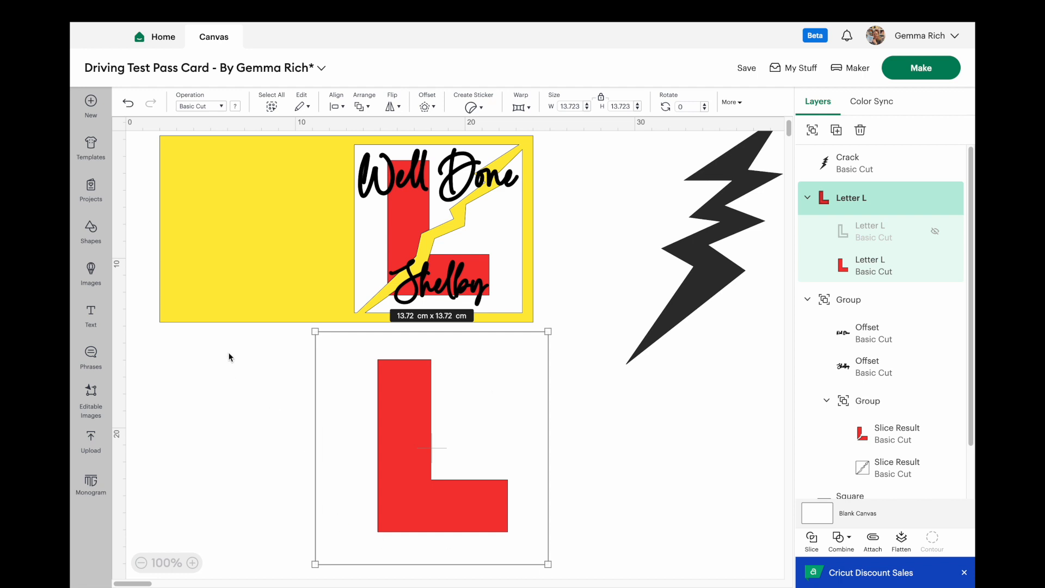
left_click_drag(228, 353, 576, 535)
scroll(775, 297, "down", 2)
scroll(927, 318, "down", 1)
scroll(927, 318, "down", 1)
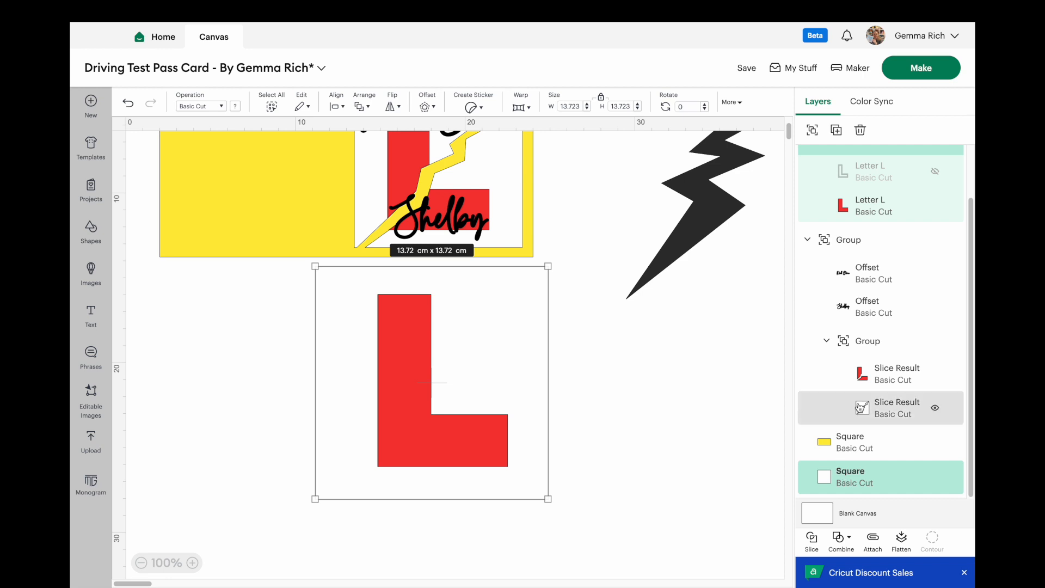
scroll(814, 223, "up", 1)
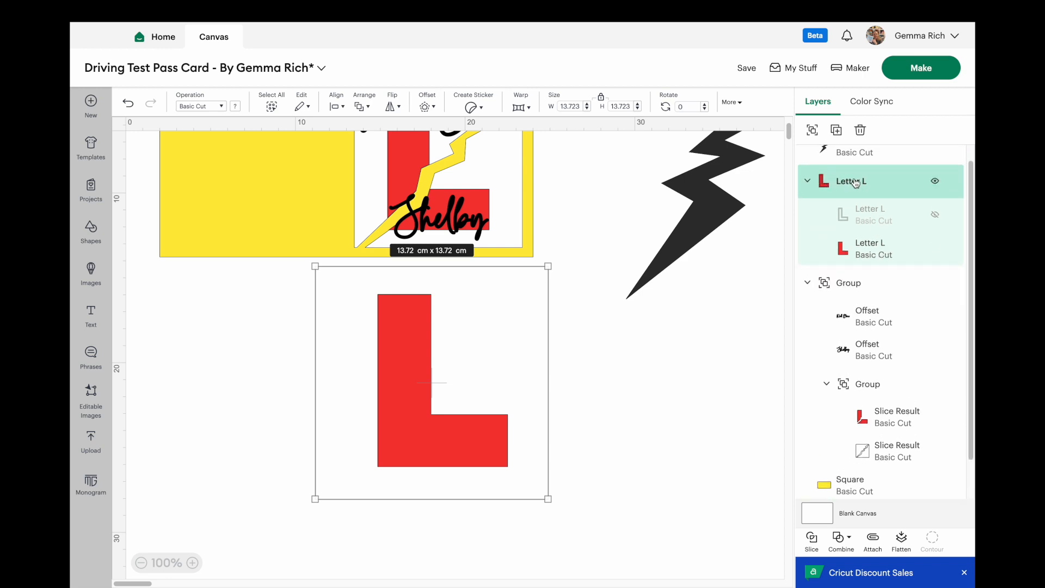
left_click(337, 107)
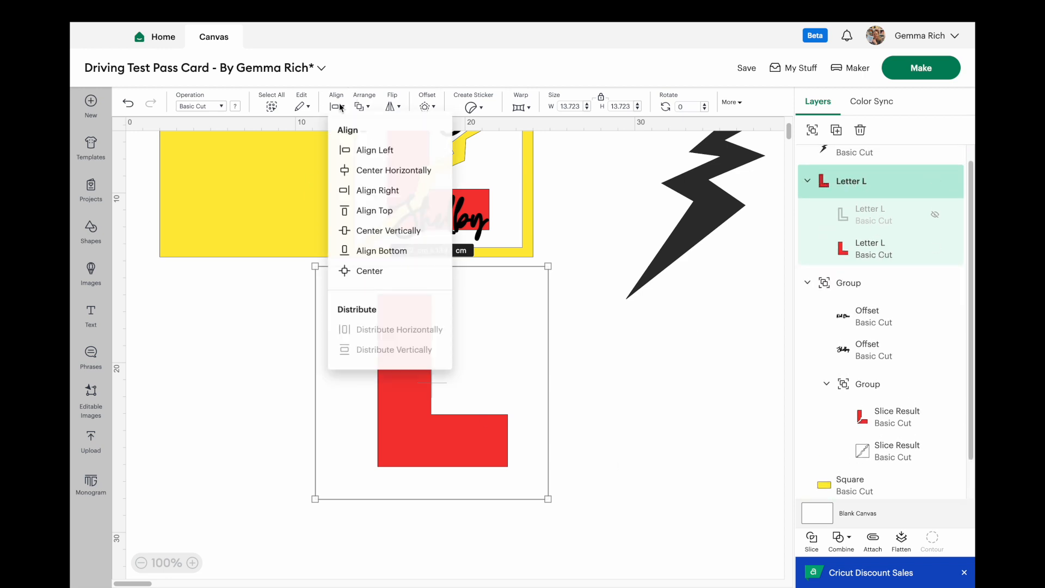
left_click(368, 273)
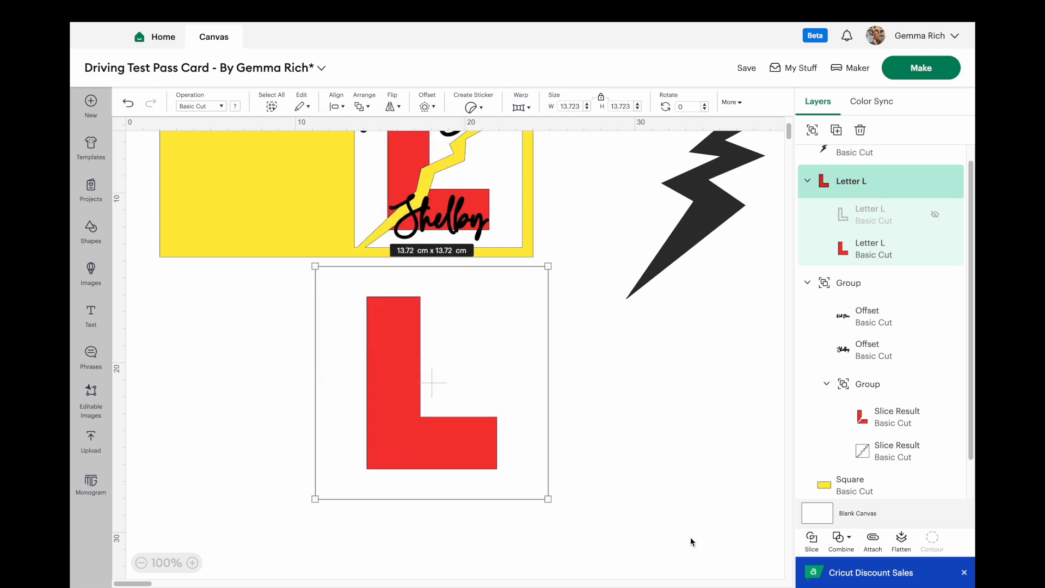
left_click_drag(645, 537, 351, 387)
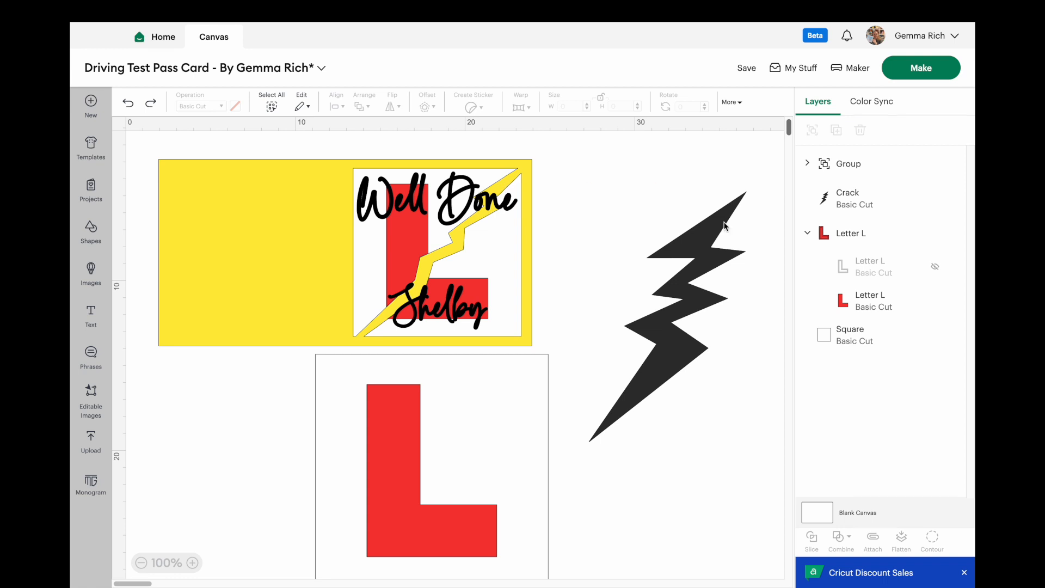
Hide the finished card group and move the L with its square into the cleared space, with the crack beside it.
left_click_drag(715, 261, 712, 234)
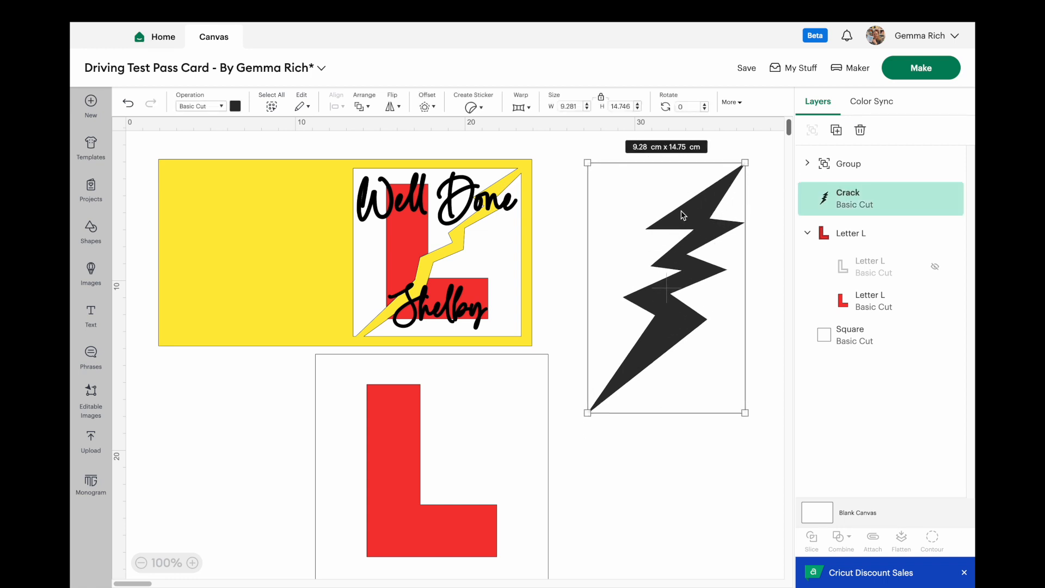
left_click(262, 267)
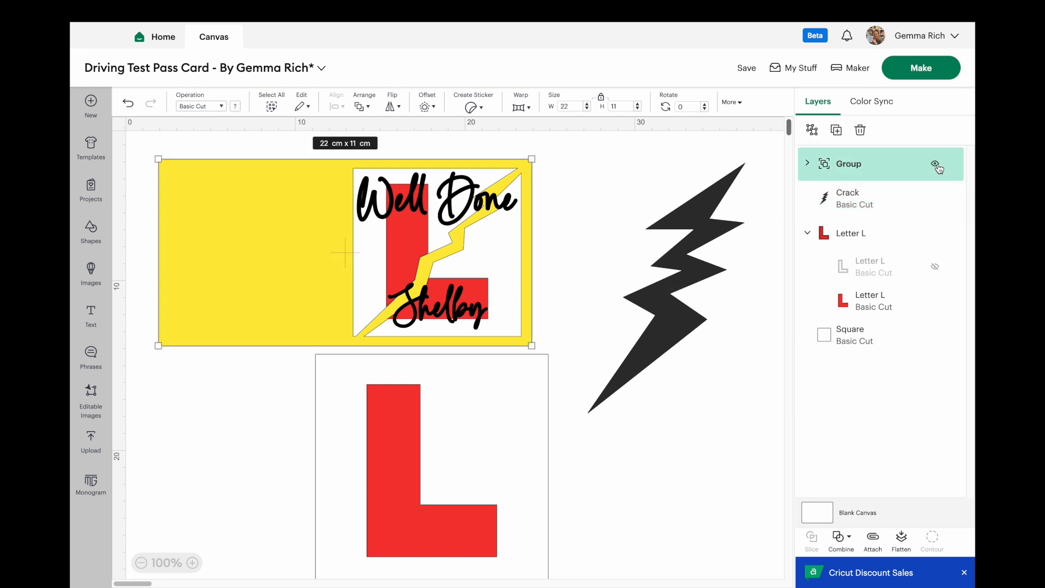
left_click(935, 163)
left_click(412, 484)
left_click_drag(412, 486, 324, 288)
left_click_drag(699, 322, 647, 334)
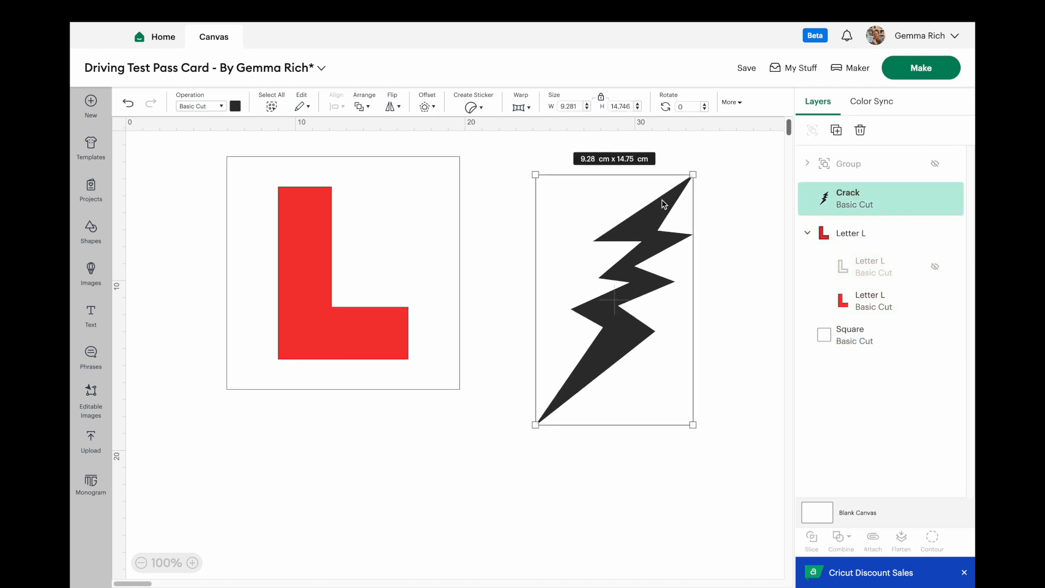
Unlock the crack's proportions, stretch it to about 3.71 x 21.48 cm, and lock the proportions again.
left_click(601, 100)
left_click_drag(694, 174, 590, 143)
left_click_drag(536, 424, 510, 504)
left_click_drag(589, 135, 572, 139)
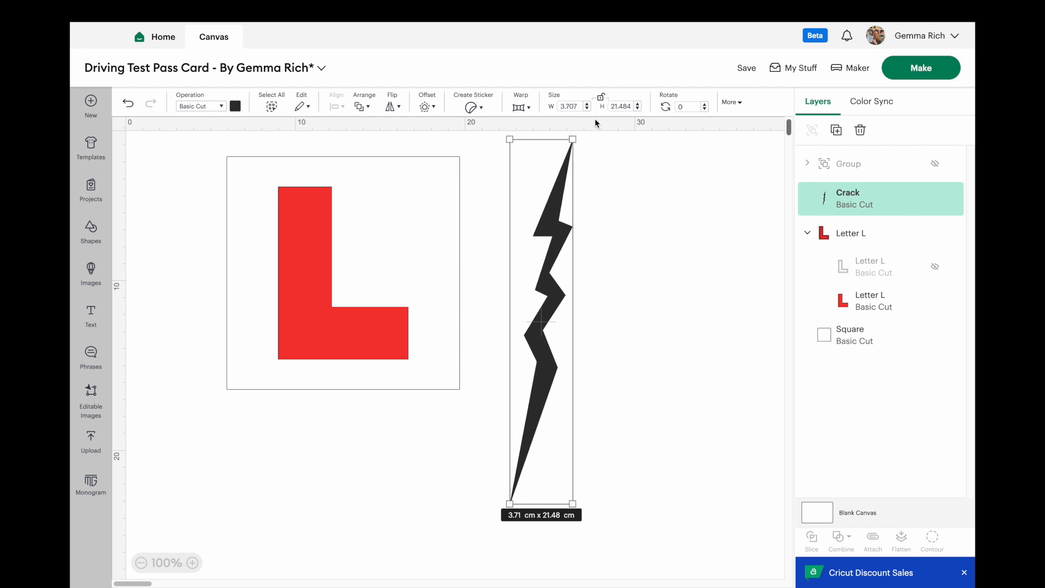
left_click(601, 101)
Rotate the crack to about 36 degrees and place it diagonally across the red L and white square.
left_click_drag(582, 129, 691, 221)
left_click_drag(602, 290, 387, 263)
left_click_drag(504, 183, 492, 154)
left_click_drag(420, 214, 400, 223)
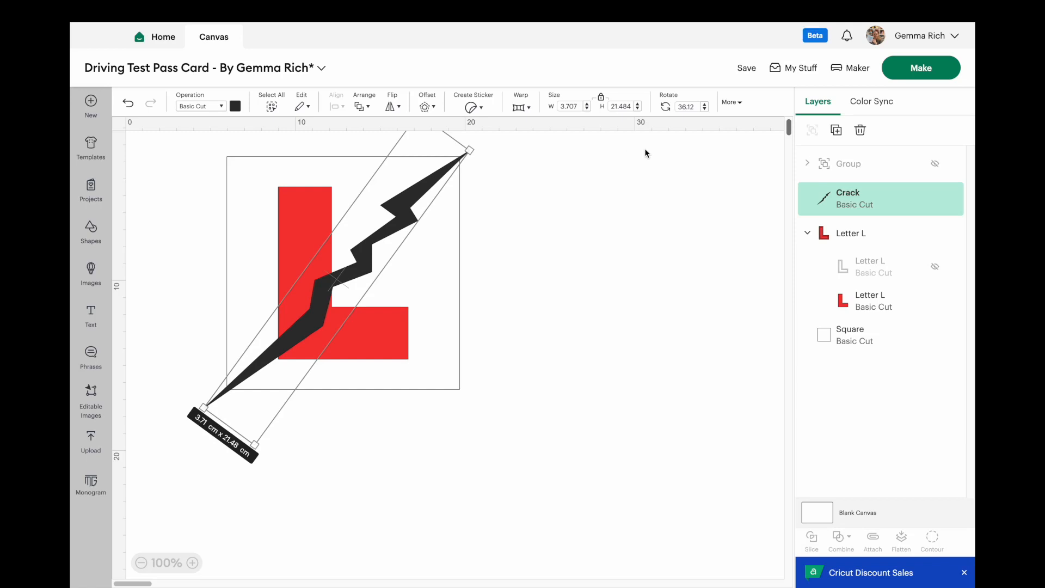
Duplicate the crack and place the copy in the empty space beside the L square.
left_click(836, 129)
left_click_drag(283, 276, 656, 349)
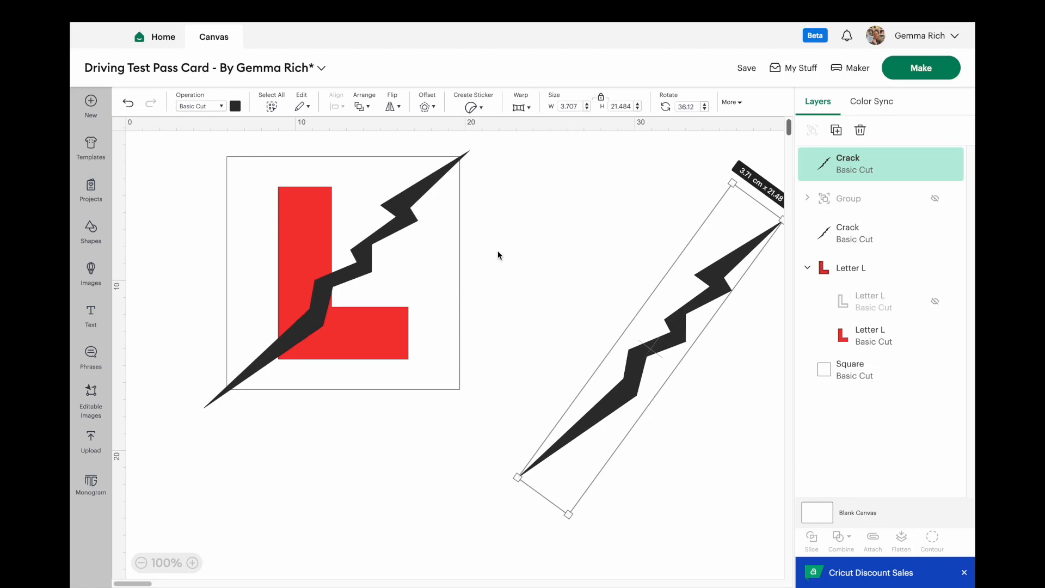
Slice the red L with the crack lying across it and move the cut-out pieces into the empty space.
left_click(407, 202)
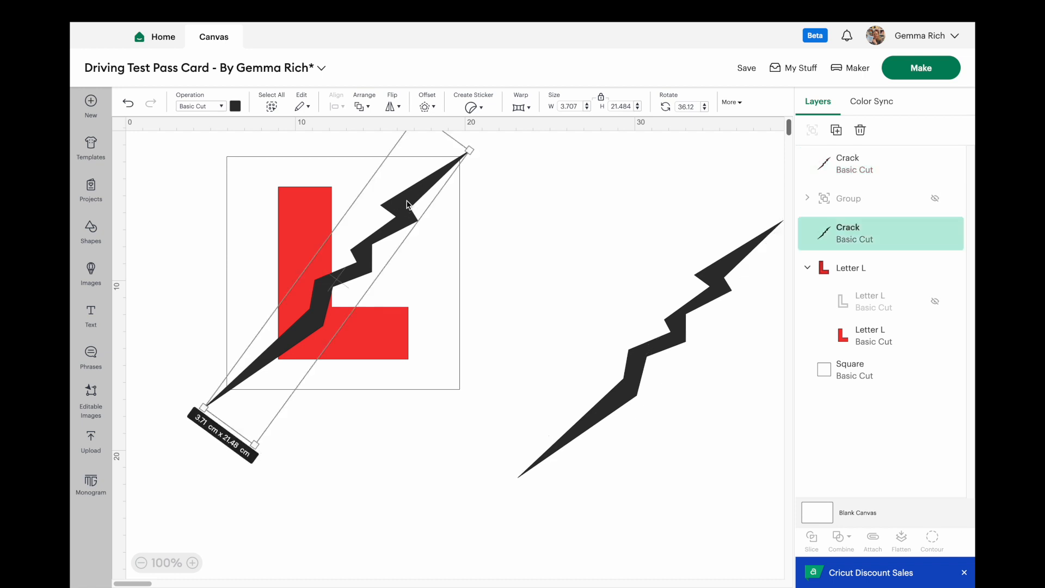
left_click(859, 340, "shift")
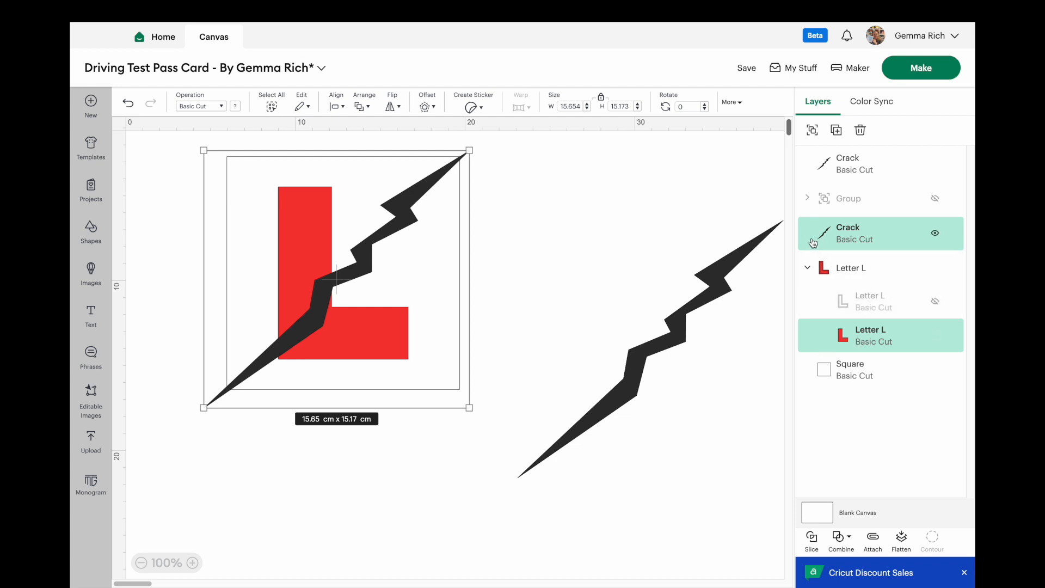
left_click(811, 541)
left_click_drag(327, 319, 499, 363)
left_click_drag(303, 338, 596, 373)
left_click_drag(311, 323, 744, 412)
left_click_drag(621, 403, 672, 307)
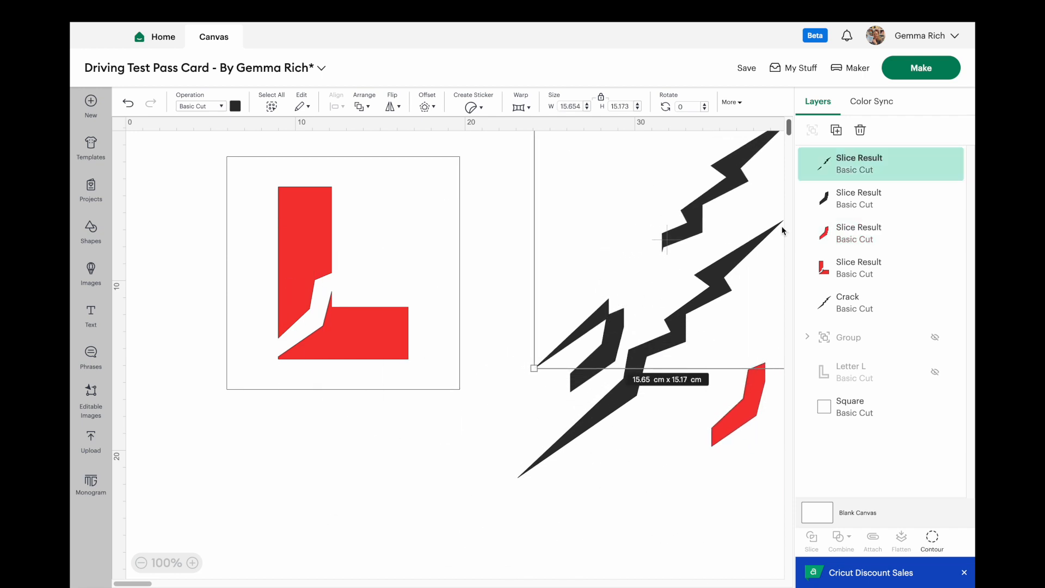
Delete the two black slice pieces and the red piece cut out of the L.
left_click(860, 130)
left_click(603, 355)
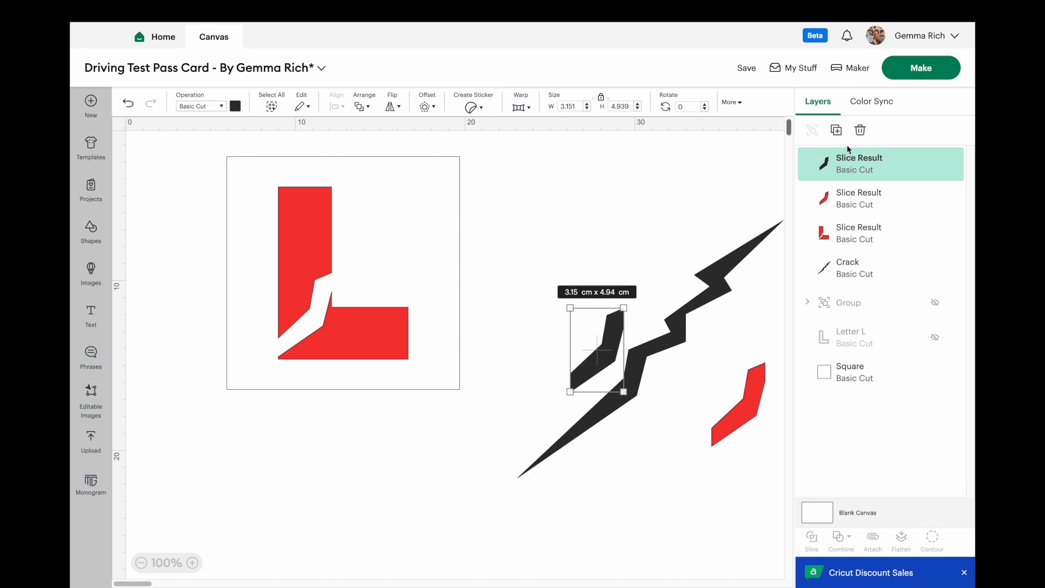
left_click(860, 129)
left_click(734, 406)
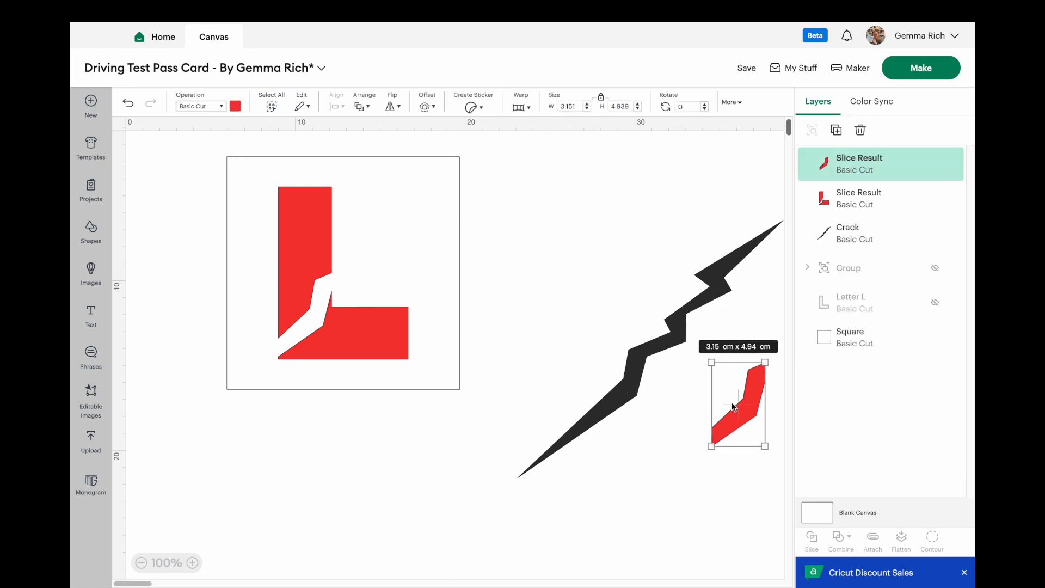
left_click(860, 129)
Place the spare crack exactly over the gap in the L and slice it out of the white square.
left_click_drag(688, 315, 372, 249)
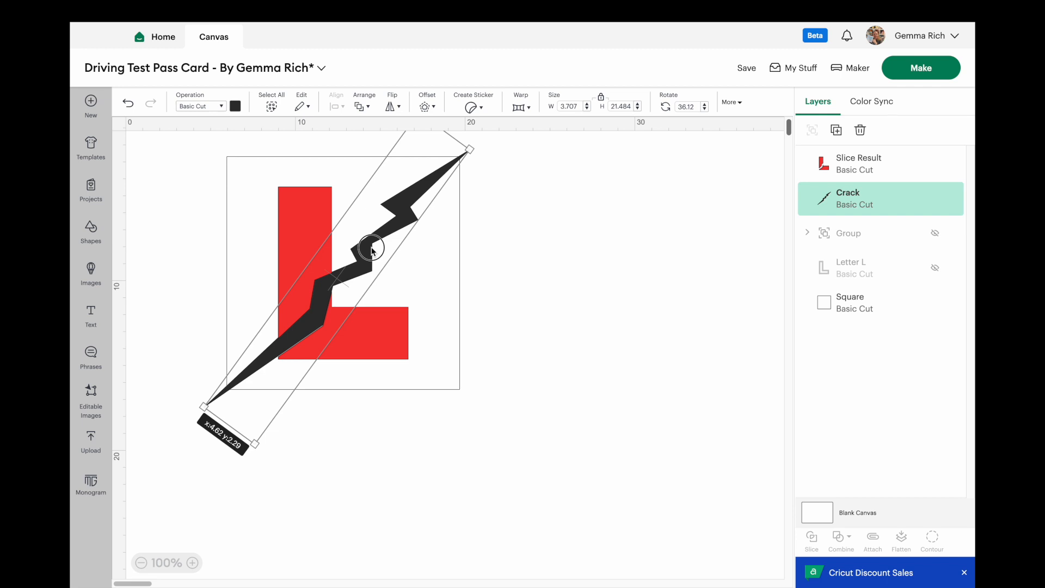
left_click_drag(372, 250, 373, 250)
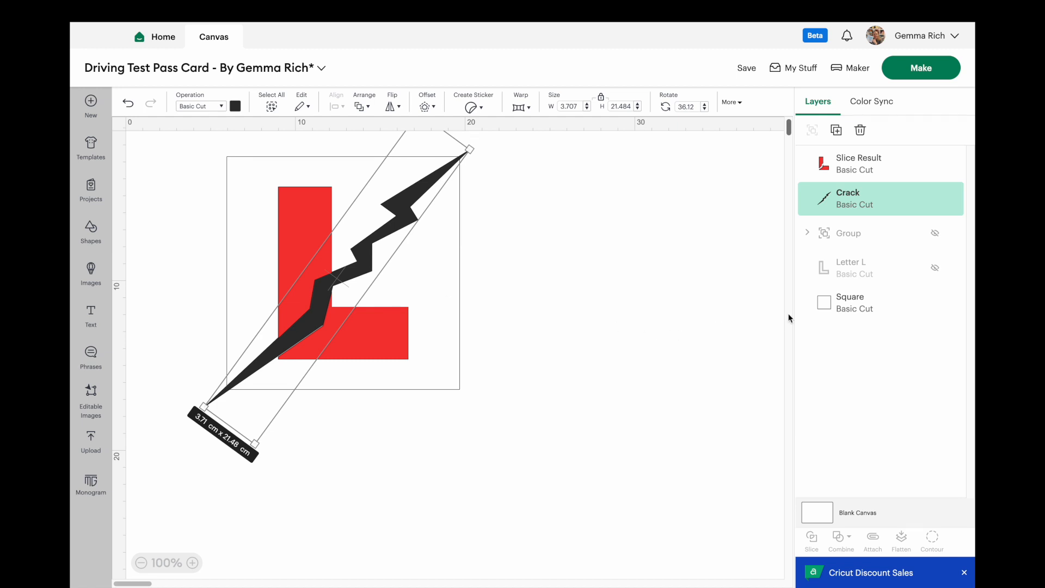
left_click(826, 310, "shift")
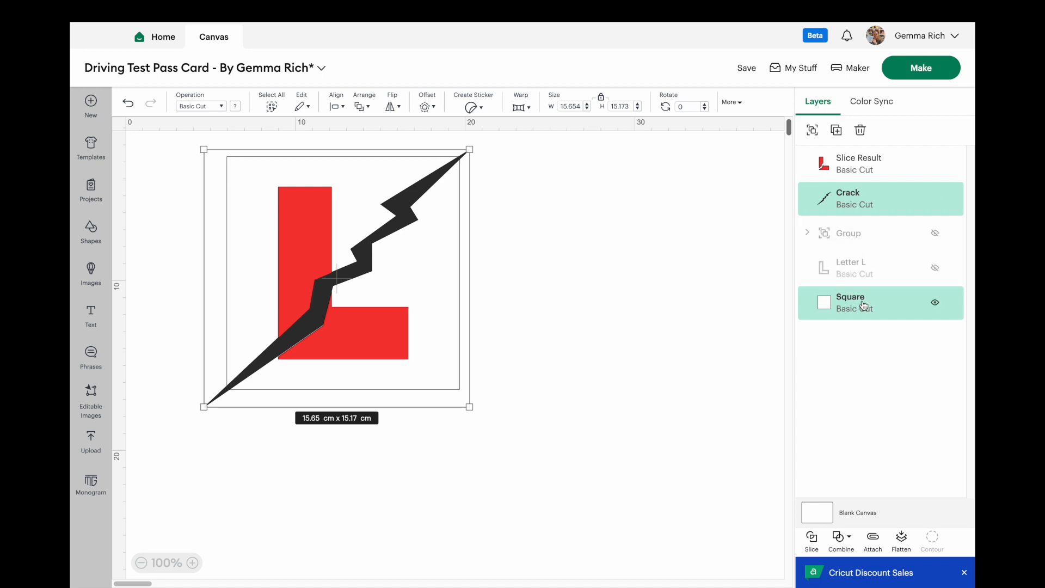
left_click(814, 541)
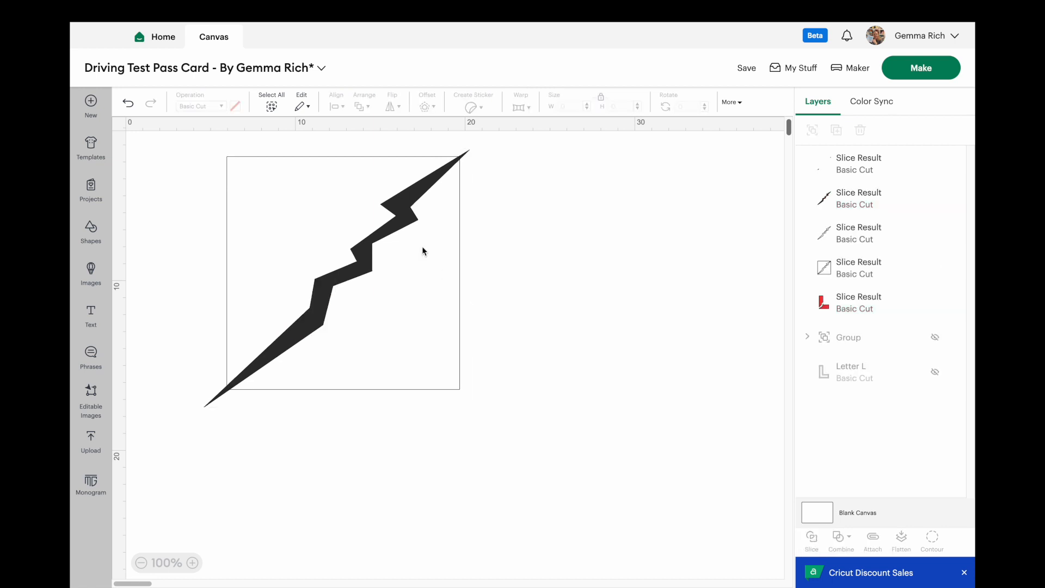
Move the black slice pieces out of the square and send the split white square to the back.
left_click_drag(405, 209, 713, 226)
left_click_drag(380, 238, 682, 246)
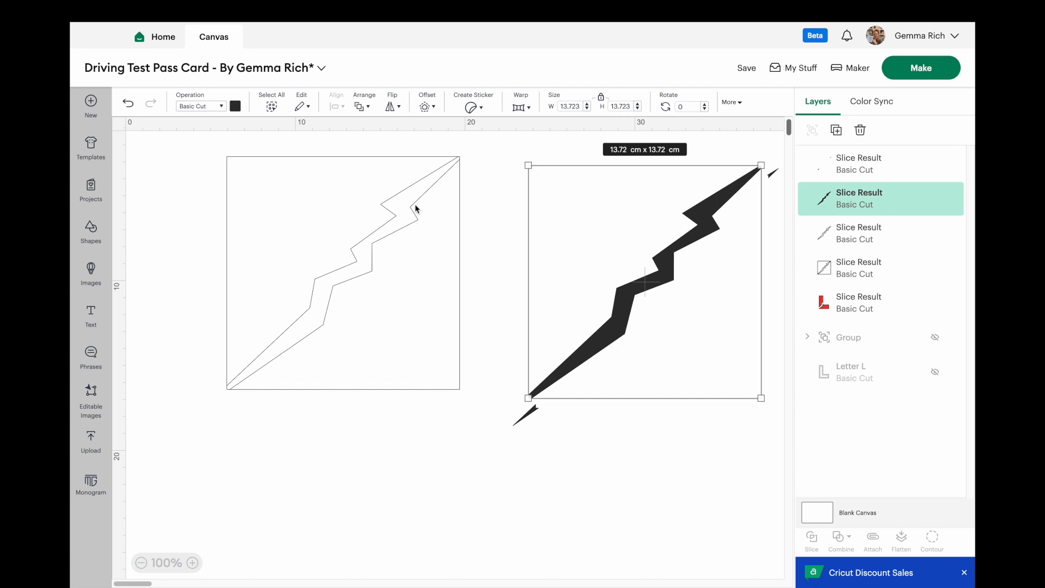
left_click(836, 273)
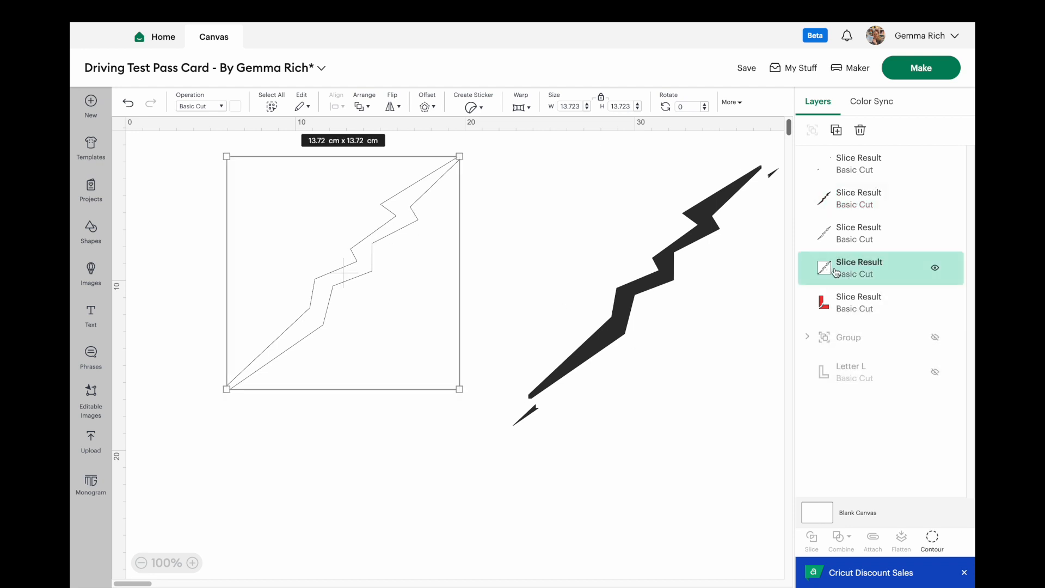
left_click(362, 106)
left_click(407, 192)
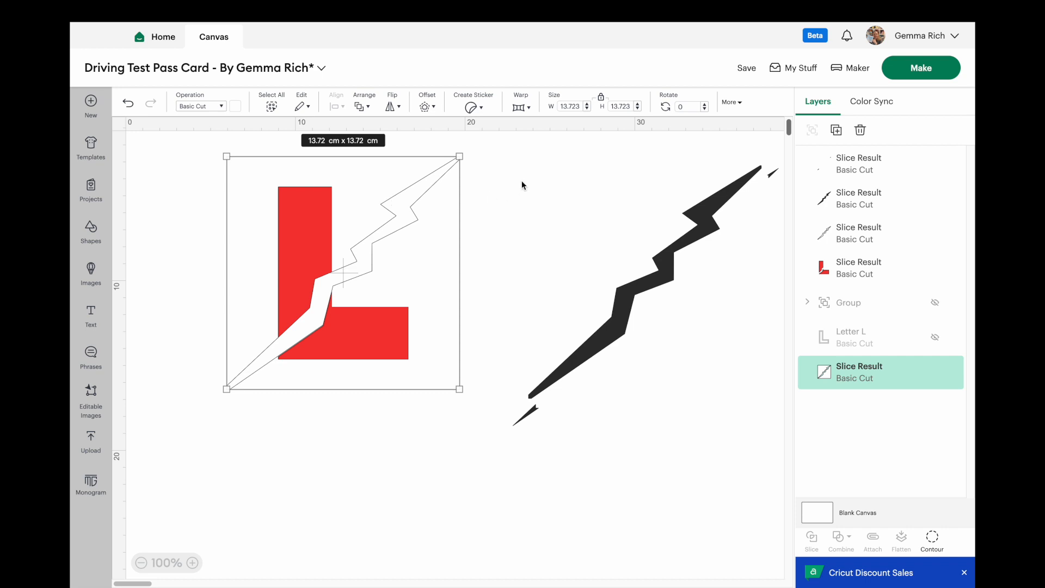
Delete the black slice pieces and the white crack-shaped piece left over from slicing the square.
left_click_drag(620, 158, 777, 383)
key("Delete")
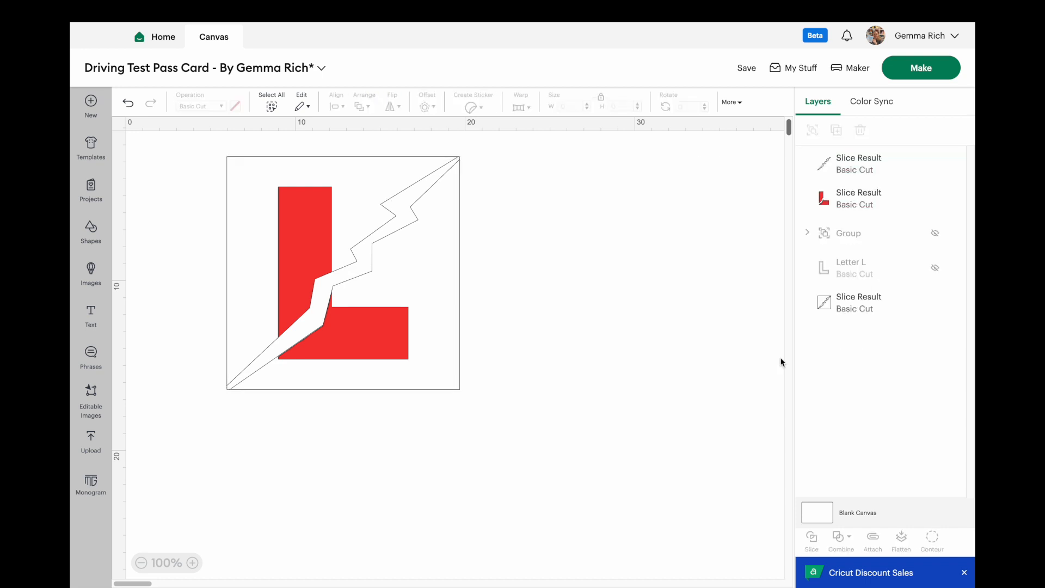
left_click_drag(405, 207, 730, 267)
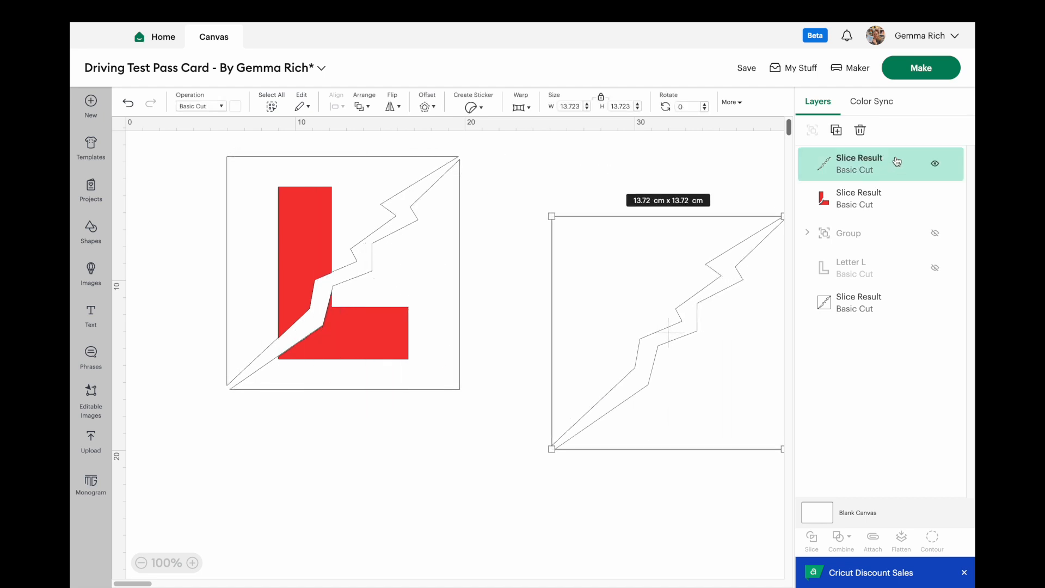
left_click(860, 130)
Group the split L with its split square and scale the group to 11 x 11 cm.
left_click_drag(555, 511, 195, 144)
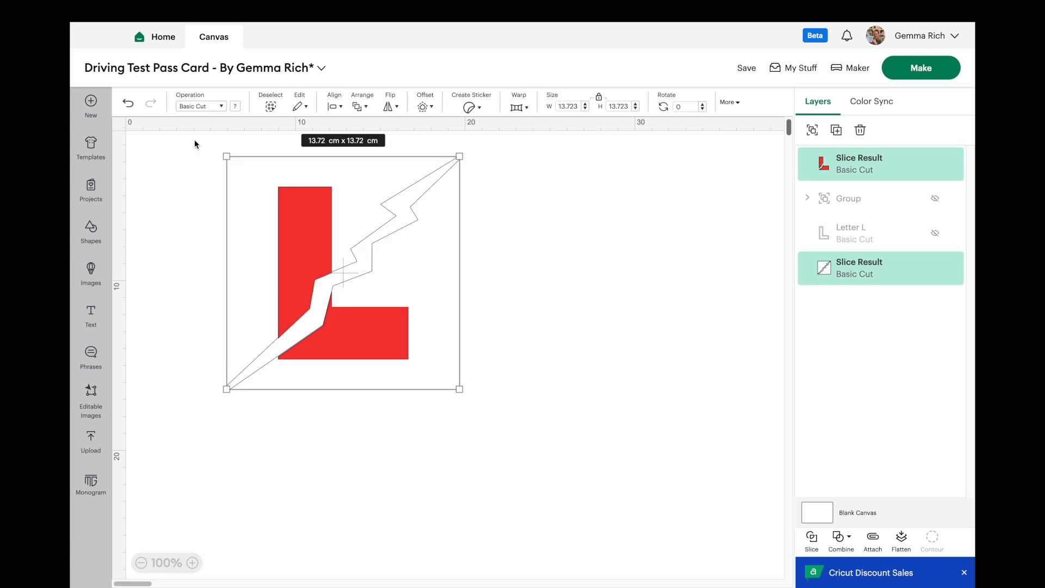
left_click(811, 130)
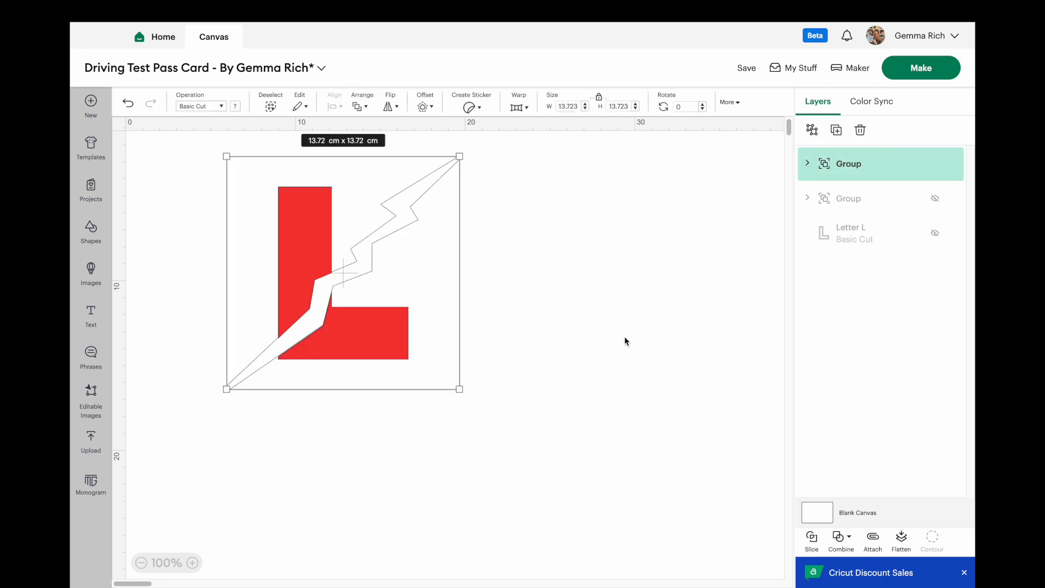
left_click_drag(303, 267, 480, 314)
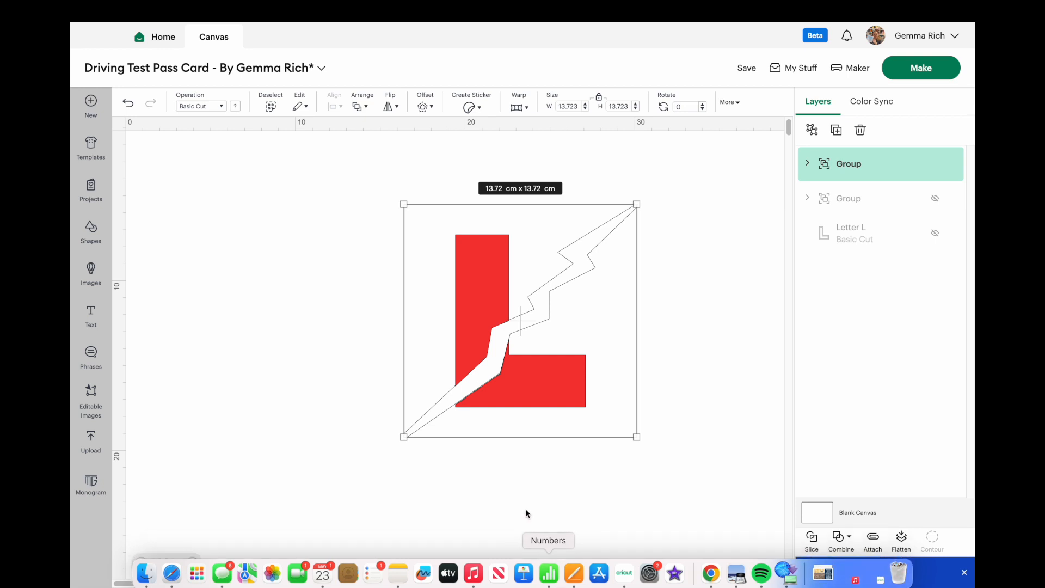
left_click_drag(479, 327, 480, 343)
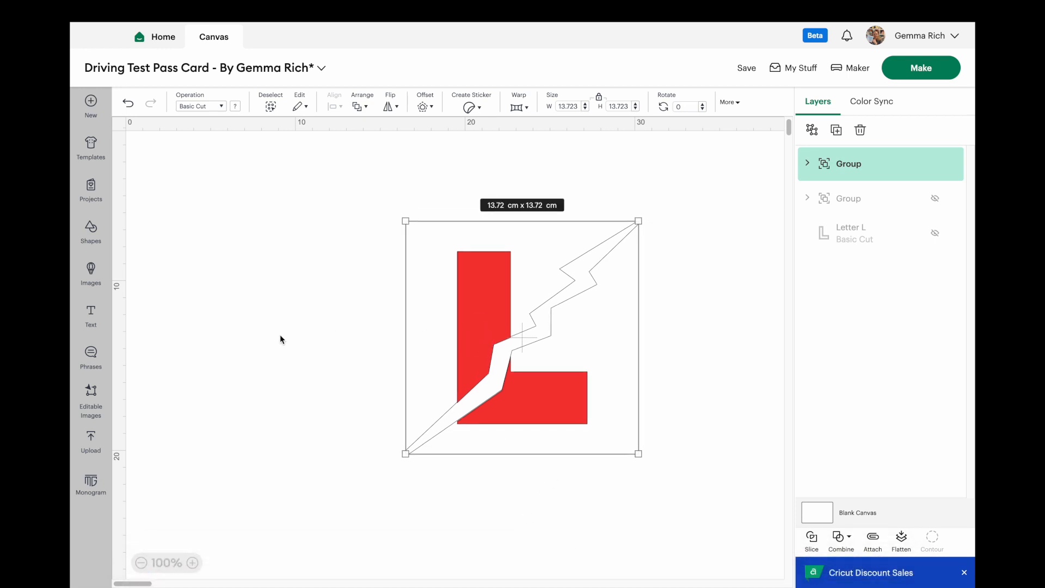
left_click_drag(401, 220, 452, 266)
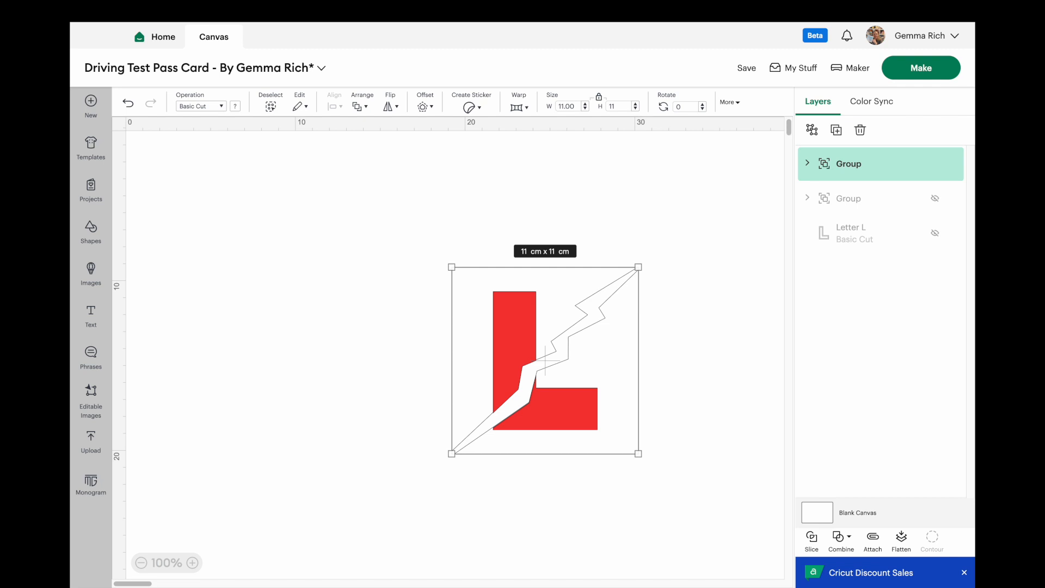
Move the L group aside and insert a new square shape in the cleared space.
left_click_drag(580, 368, 681, 254)
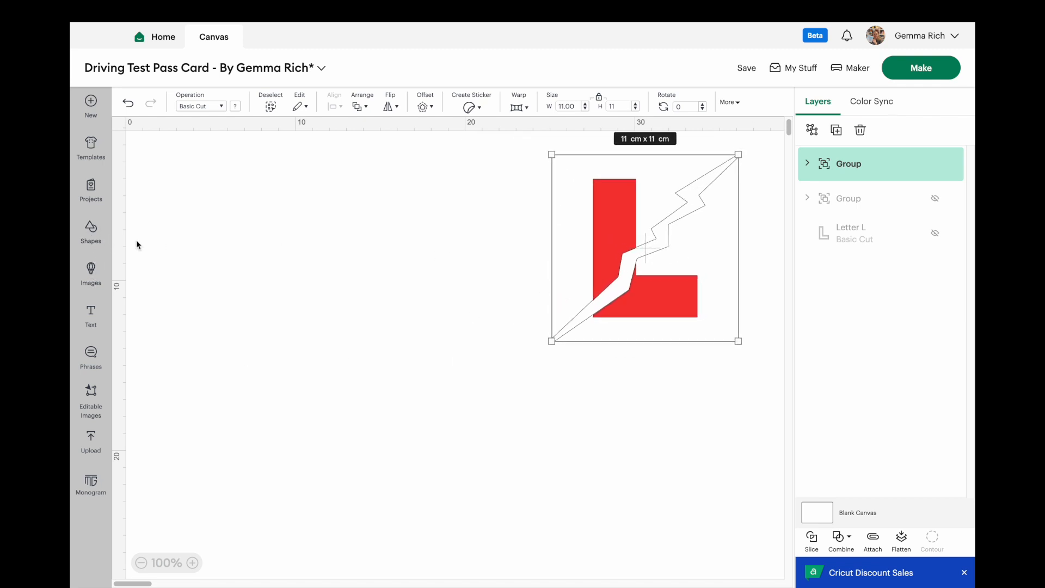
left_click(87, 231)
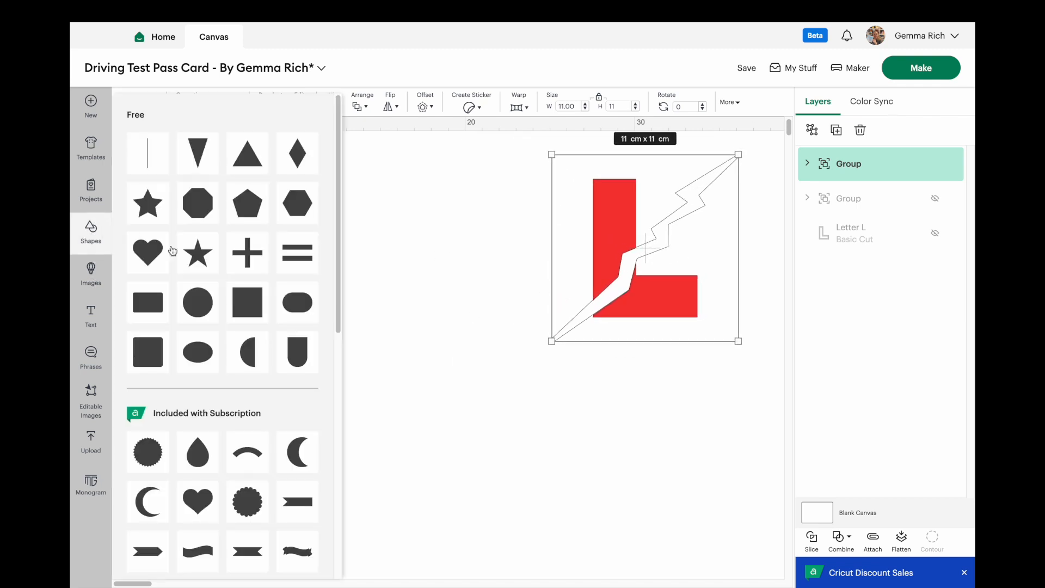
left_click(246, 308)
left_click_drag(243, 252, 384, 328)
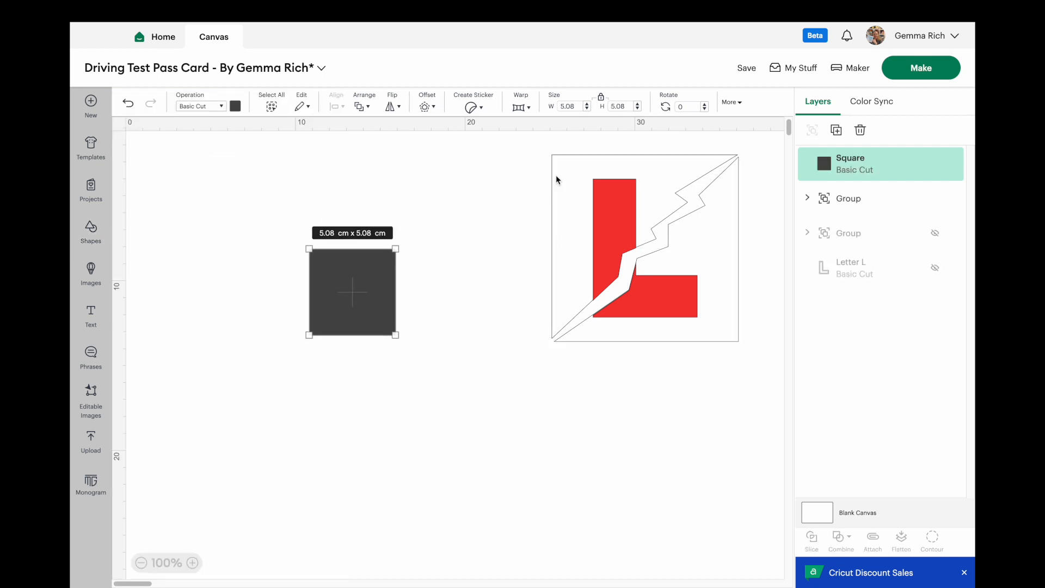
Unlock the new square's proportions and set its size to 26 cm wide by 13 cm high.
left_click(600, 99)
left_click(577, 108)
key("BackSpace")
key("BackSpace")
key("BackSpace")
key("BackSpace")
type("26")
key("Tab")
type("1")
key("Return")
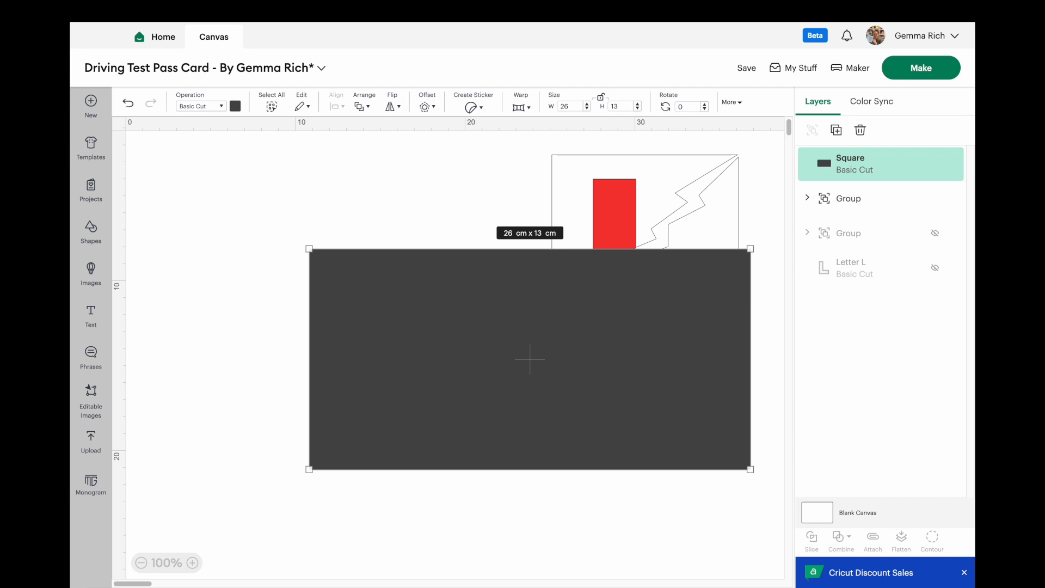
Shift the 26 x 13 cm rectangle away from the L group and colour it yellow.
left_click_drag(475, 321, 365, 306)
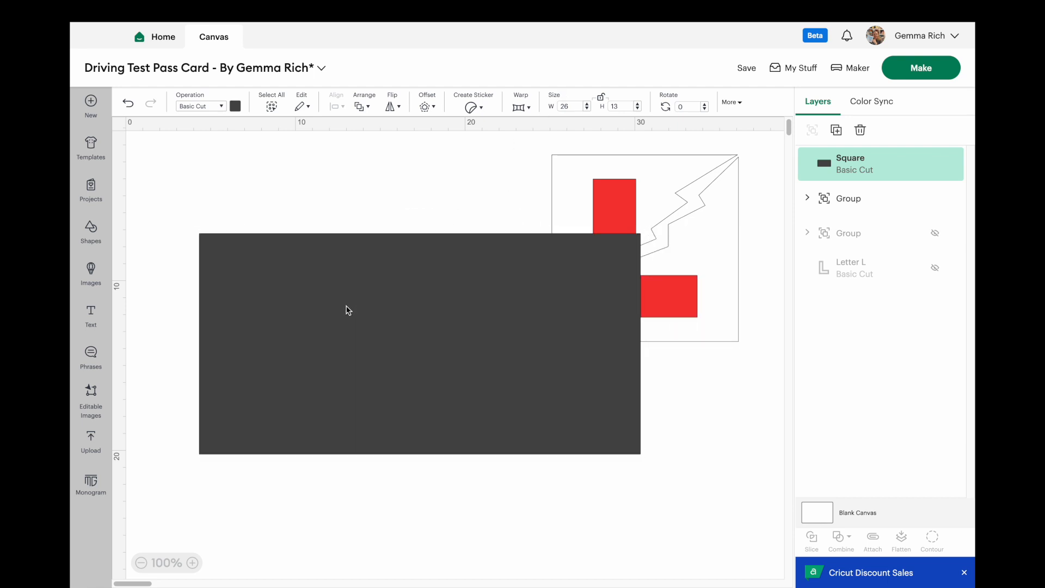
left_click(236, 107)
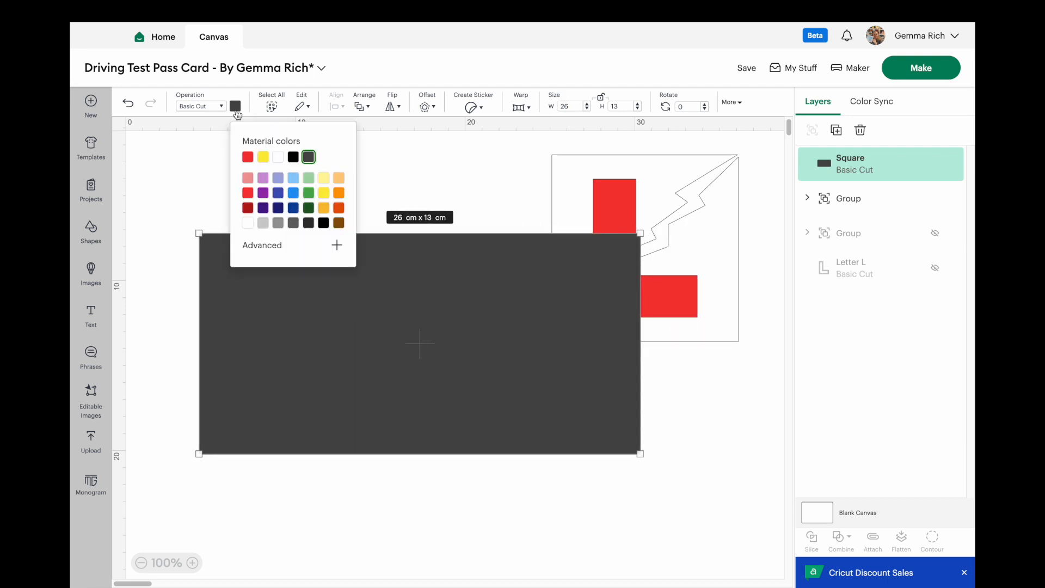
left_click(324, 193)
Bring the L group to the front and position it on the right half of the yellow rectangle.
left_click_drag(434, 309, 462, 432)
left_click_drag(482, 159, 722, 197)
left_click_drag(647, 196, 561, 432)
right_click(539, 222)
left_click(566, 327)
left_click_drag(412, 252, 576, 468)
left_click_drag(486, 484, 472, 323)
left_click(524, 517)
left_click_drag(544, 348, 545, 342)
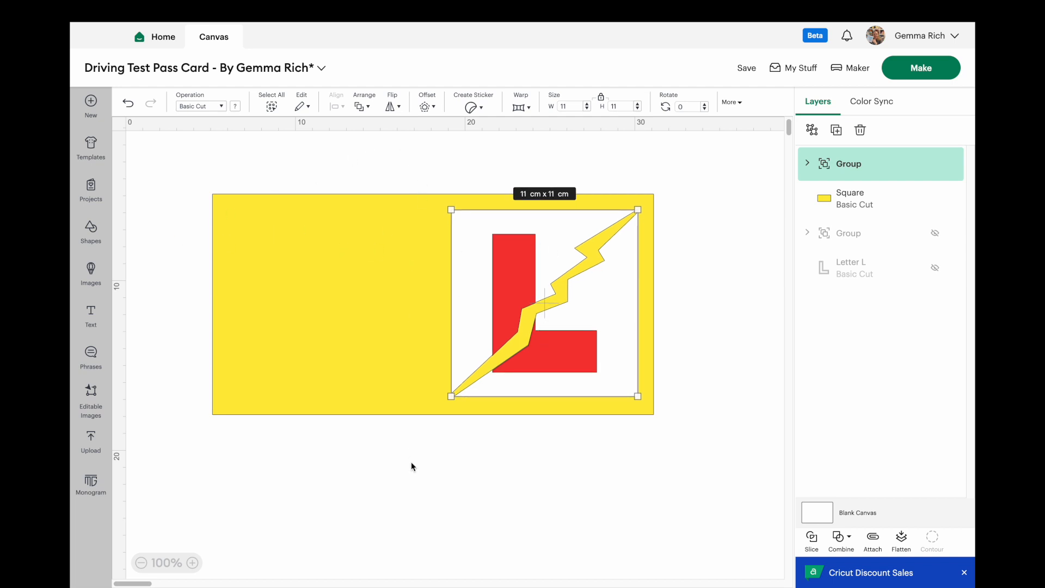
Insert a score line and set its height to 13 cm.
left_click(92, 228)
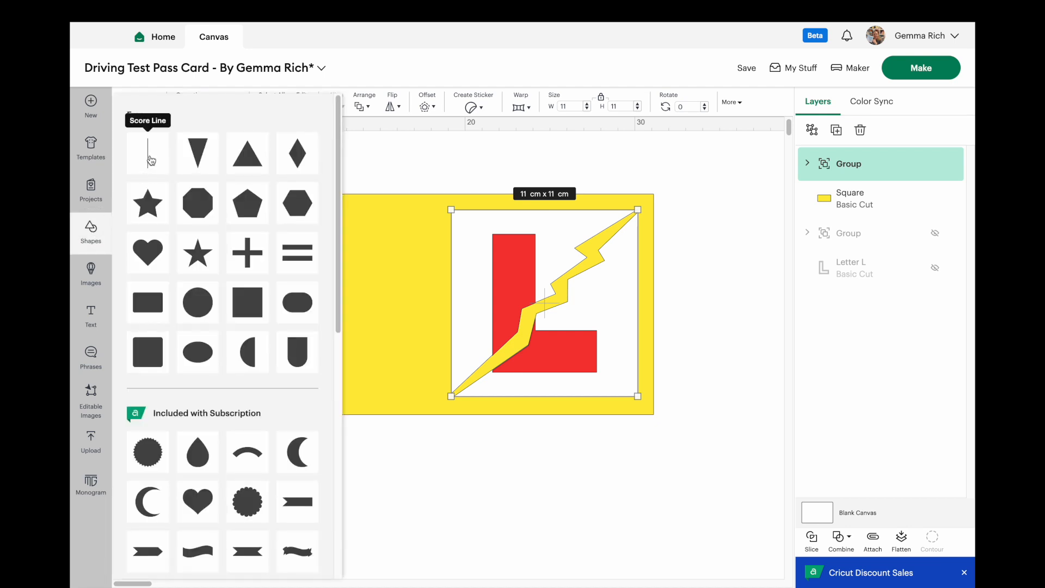
left_click(151, 160)
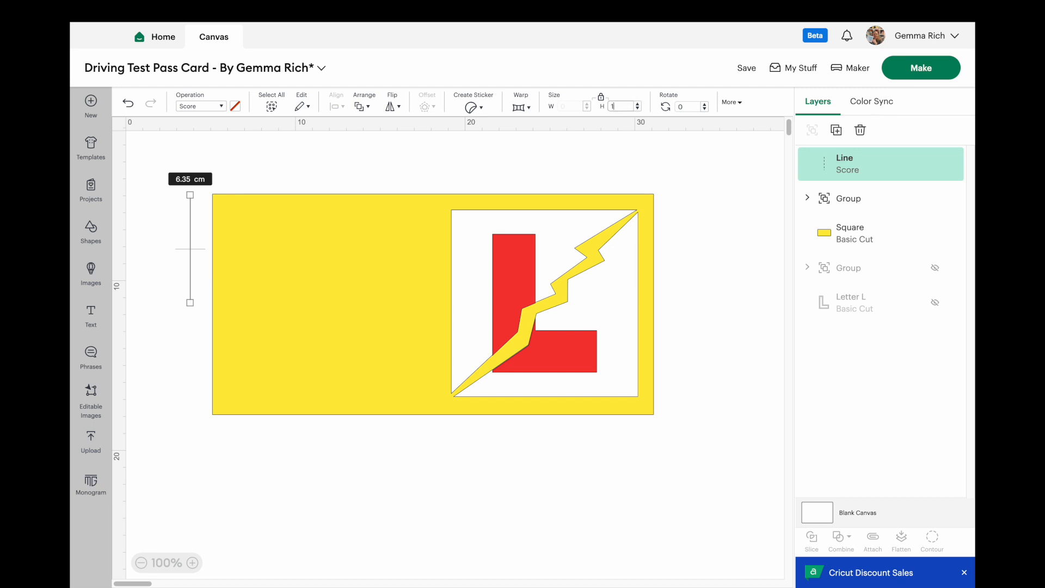
key("Return")
Centre the score line and the yellow rectangle on each other both horizontally and vertically.
left_click(332, 213)
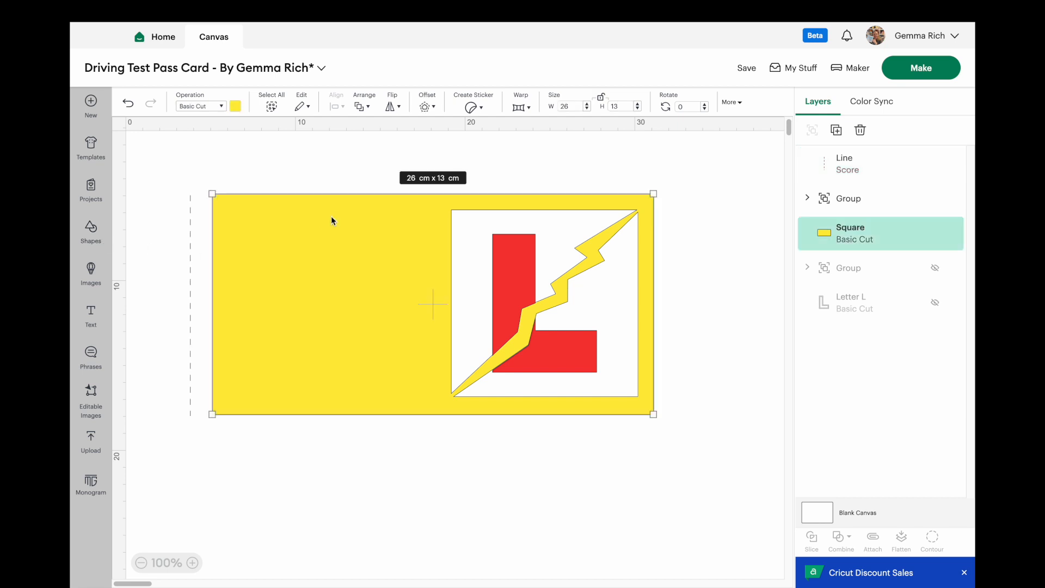
left_click(190, 258, "shift")
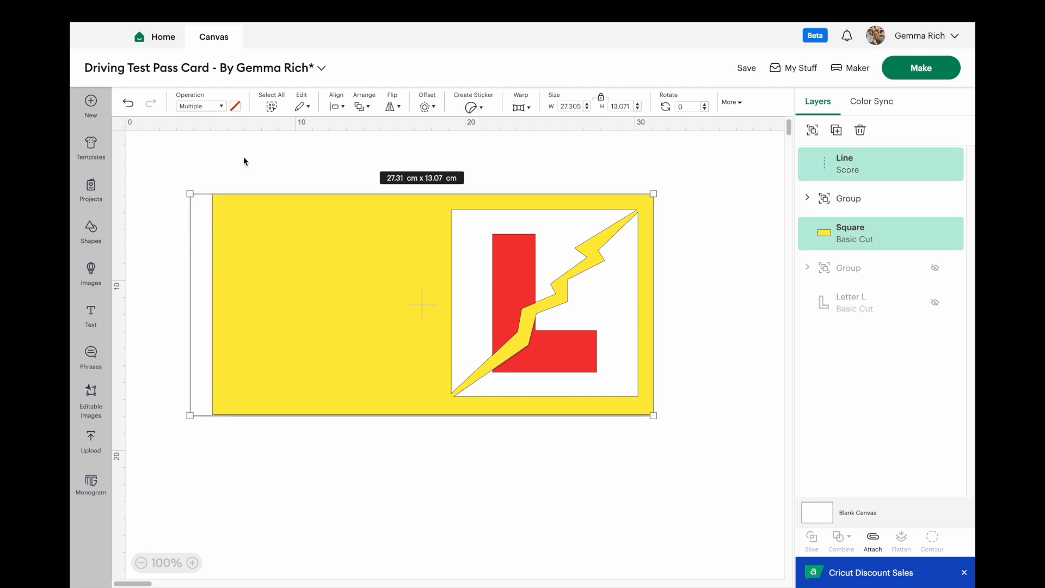
left_click(342, 106)
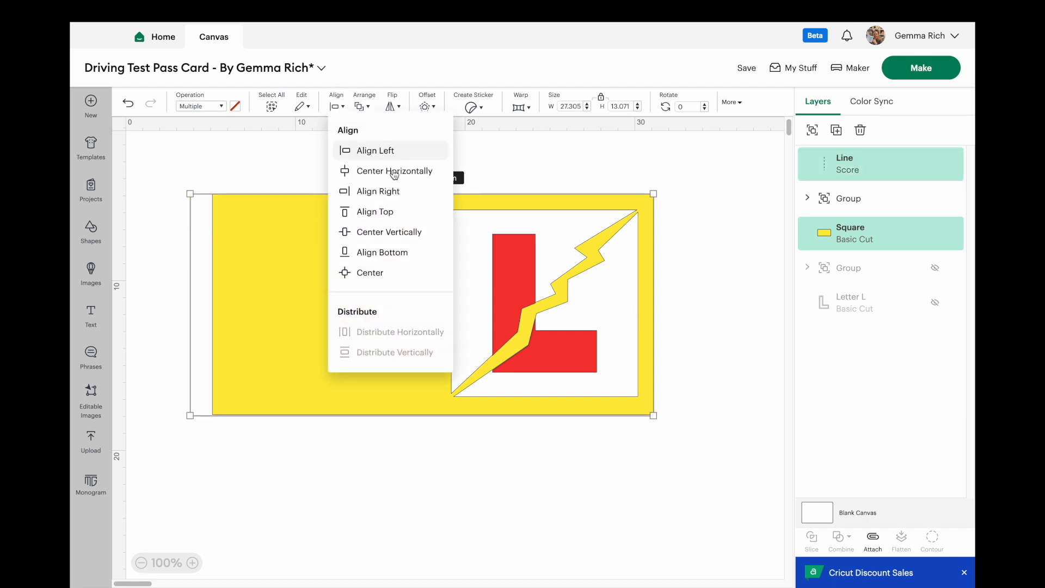
left_click(369, 271)
left_click(362, 181)
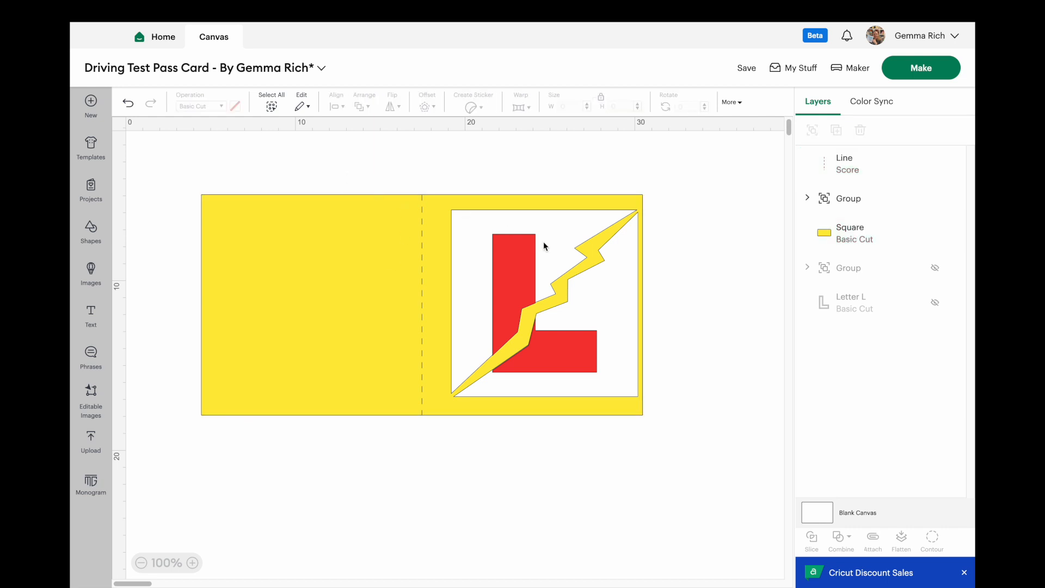
Move the L group below the yellow card and attach the score line to the rectangle.
left_click_drag(533, 308, 415, 384)
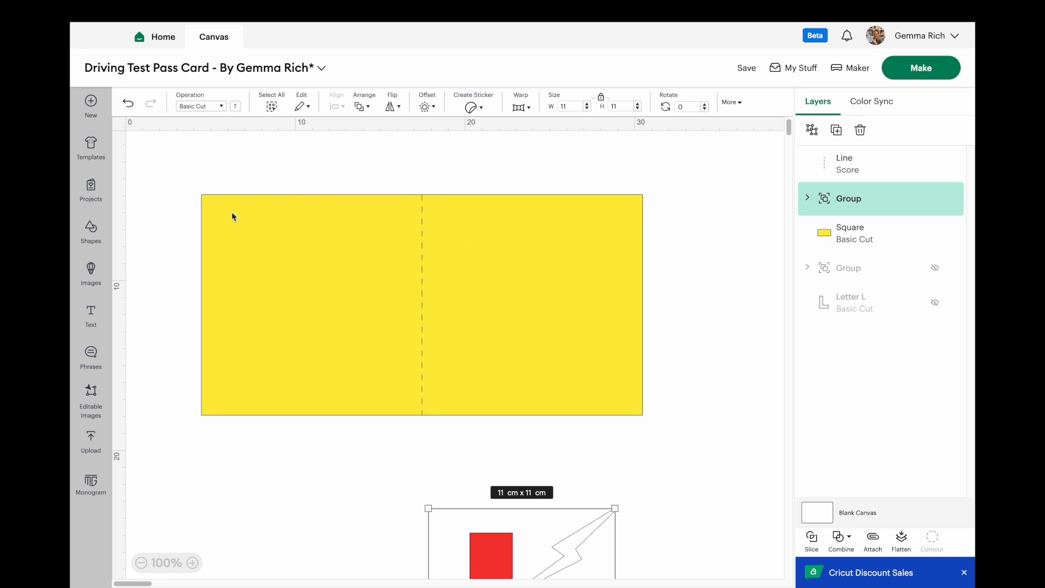
left_click(185, 155)
left_click_drag(141, 167, 710, 442)
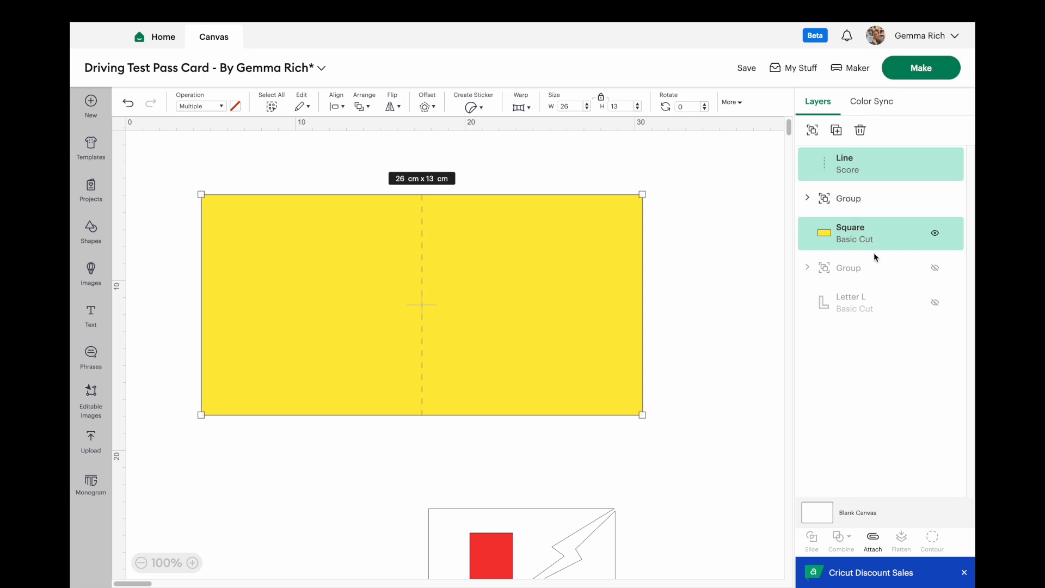
left_click(868, 541)
Bring the split L group in front of the attached card base and centre it within the card's right half.
left_click(568, 551)
left_click_drag(568, 551, 570, 460)
right_click(570, 457)
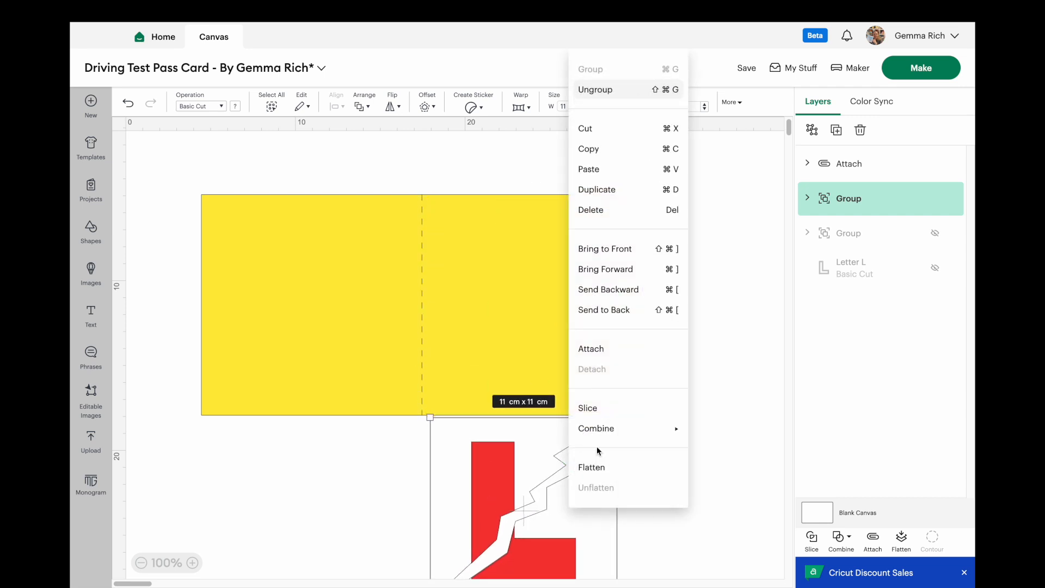
left_click(605, 247)
left_click_drag(545, 506, 556, 304)
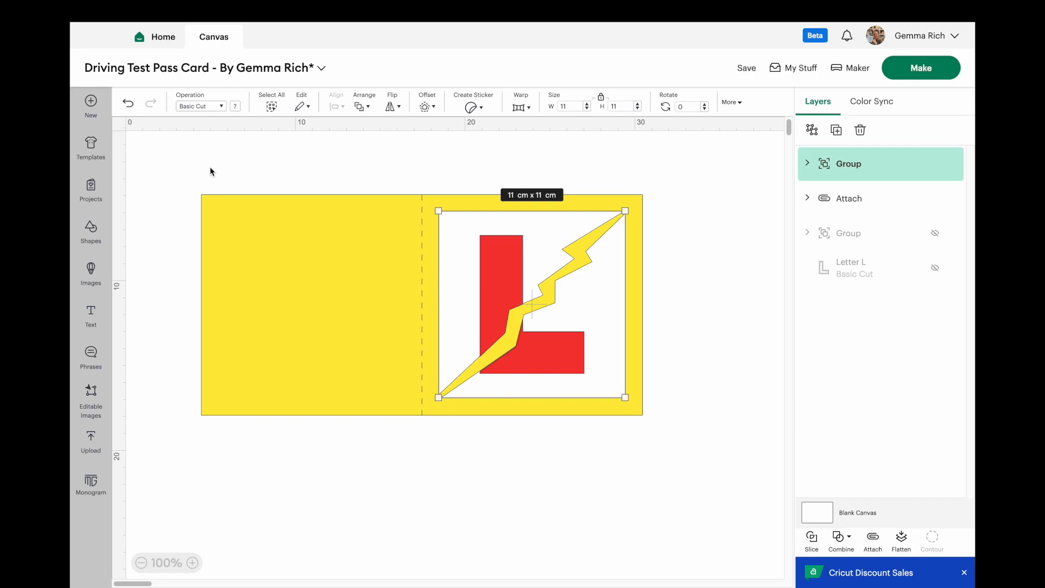
left_click(665, 264)
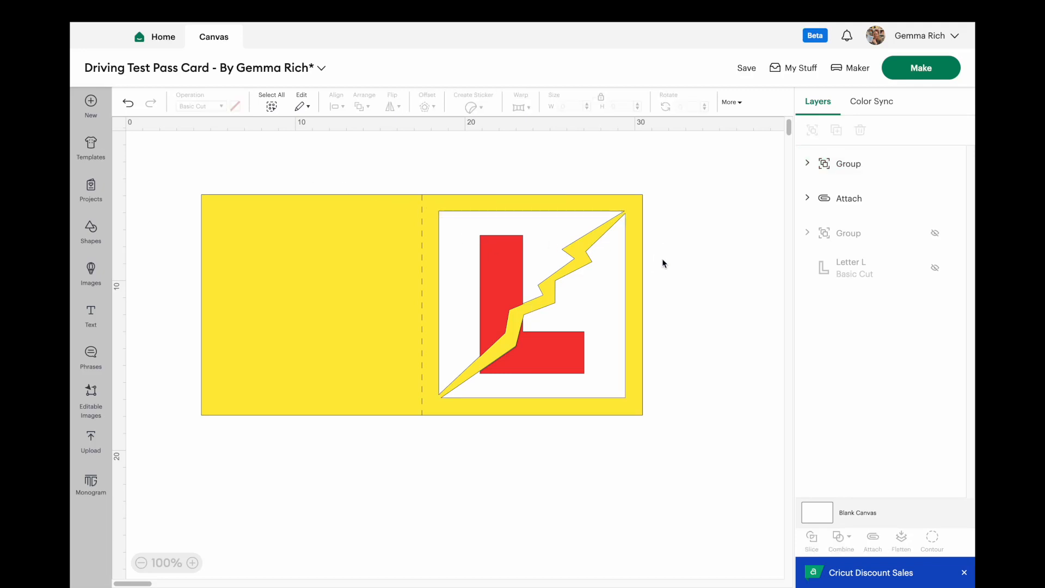
Show the hidden reference card group, move it below the new card to compare the designs, and hide it again.
left_click(943, 232)
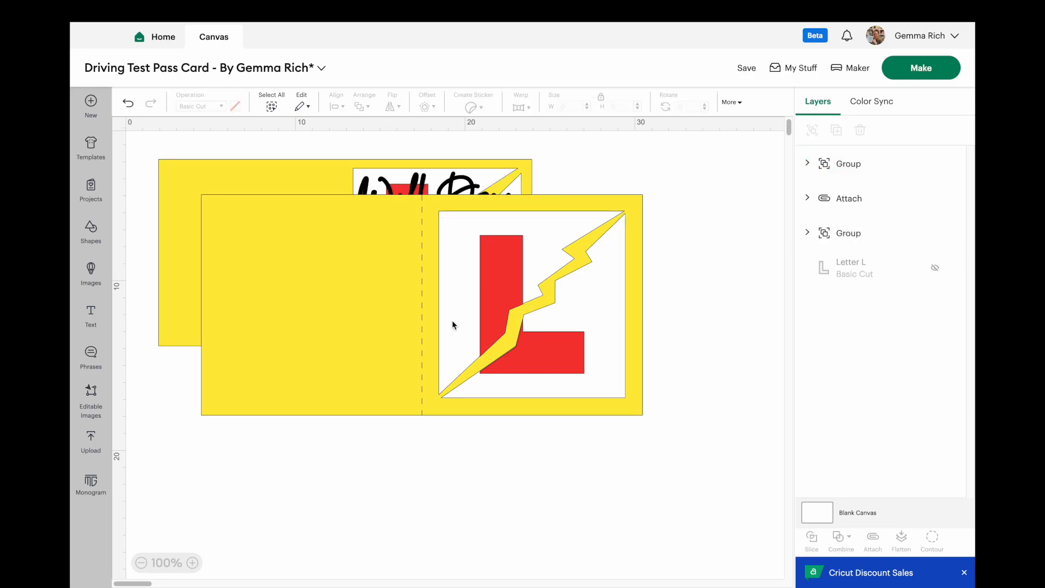
left_click_drag(222, 193, 312, 440)
scroll(632, 445, "down", 2)
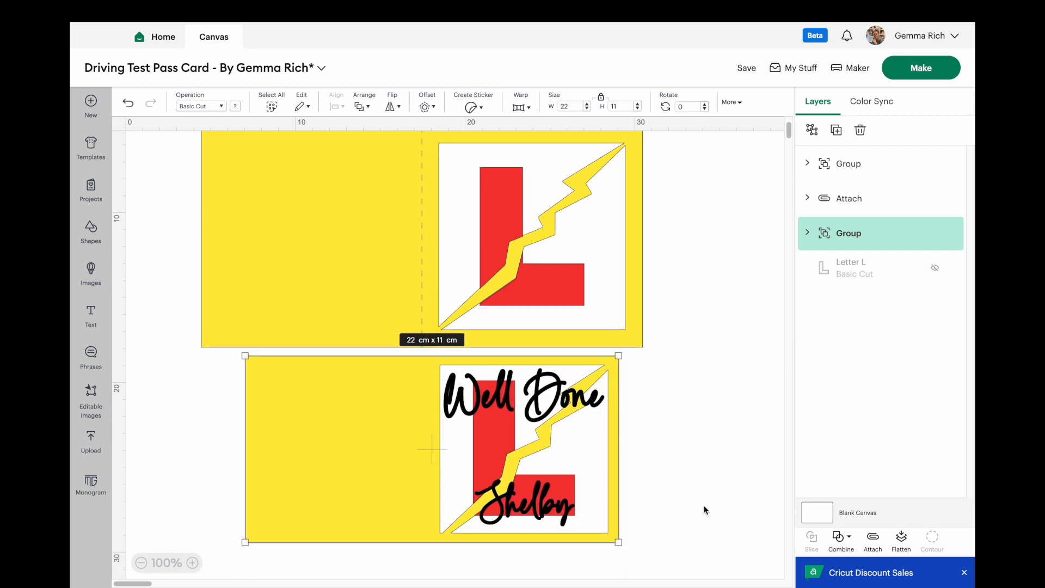
scroll(709, 479, "up", 2)
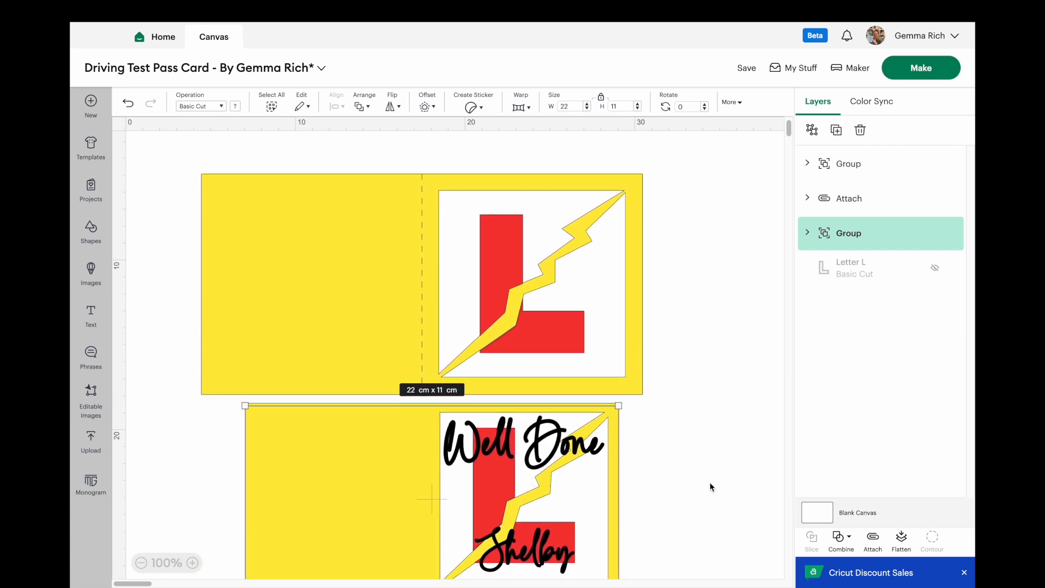
left_click(936, 234)
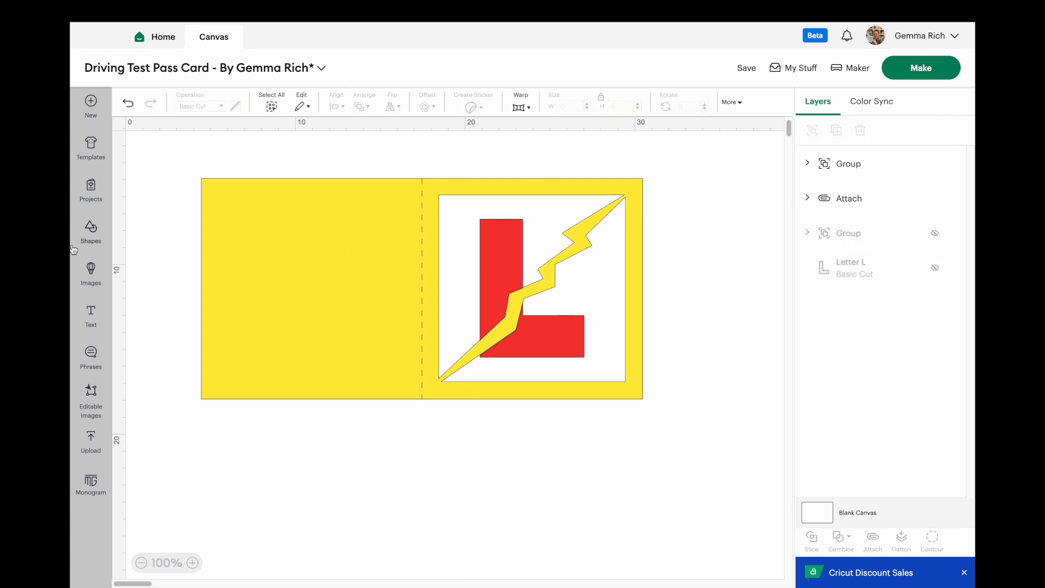
Add the text "You Passed!" and place it below the yellow card.
left_click(91, 317)
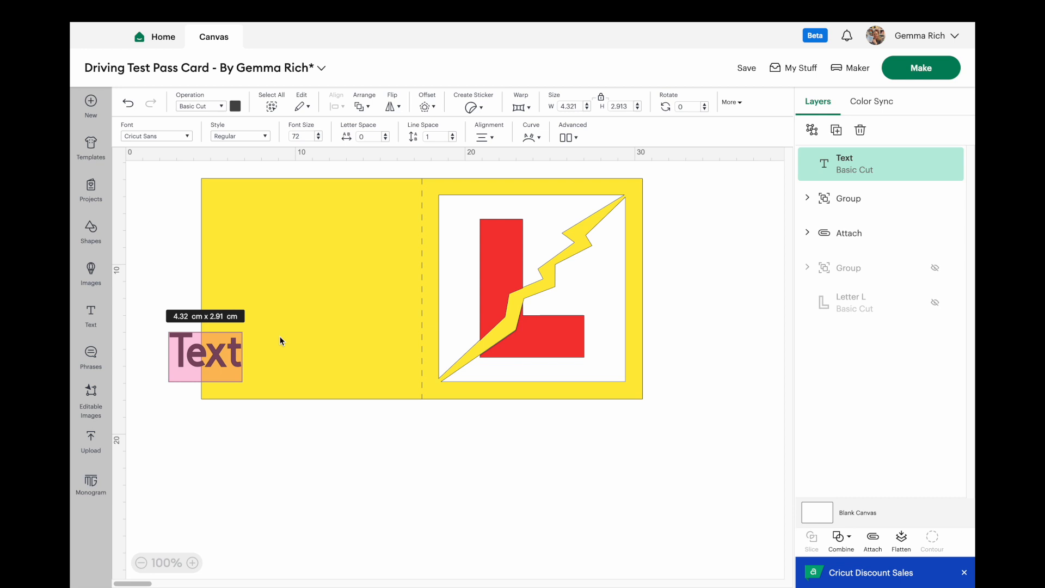
type("You")
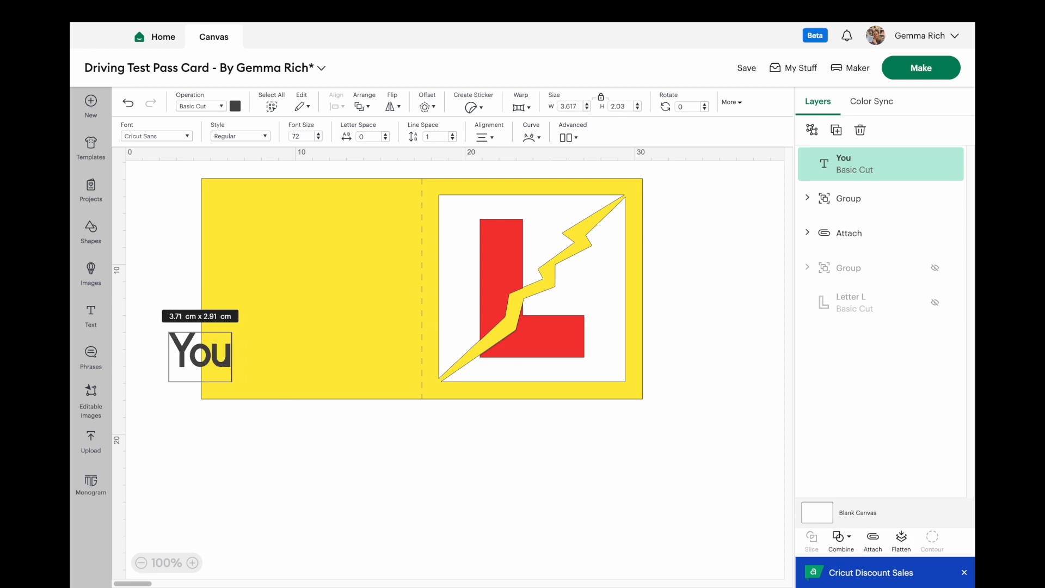
type(" Passed")
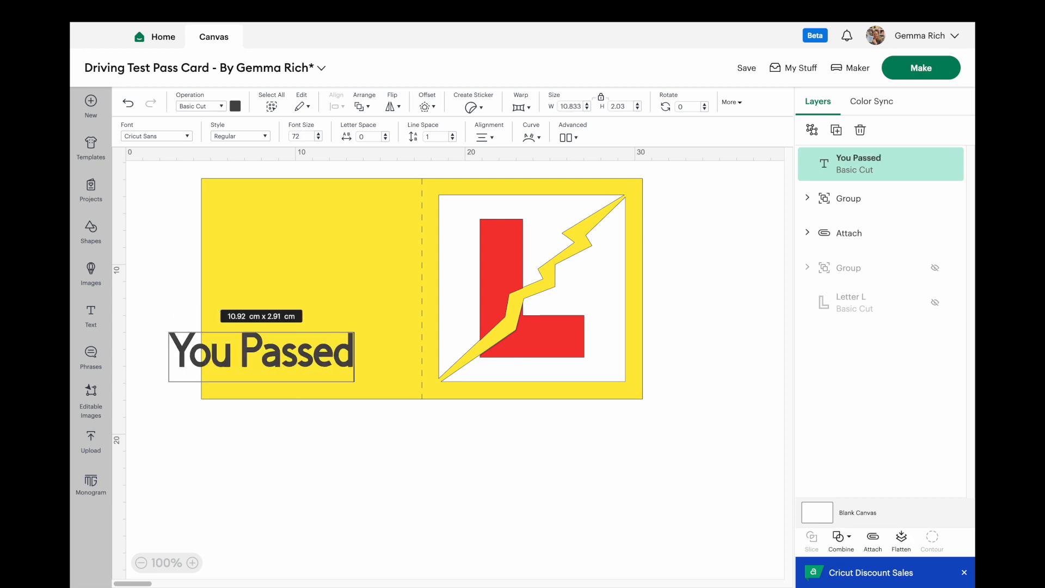
type("!")
left_click(309, 482)
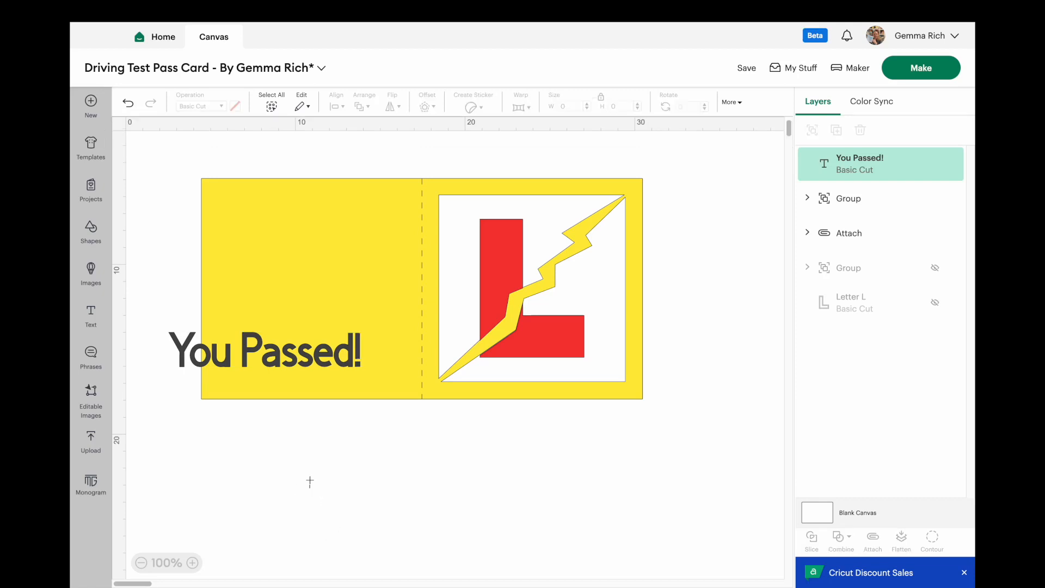
left_click_drag(315, 360, 550, 472)
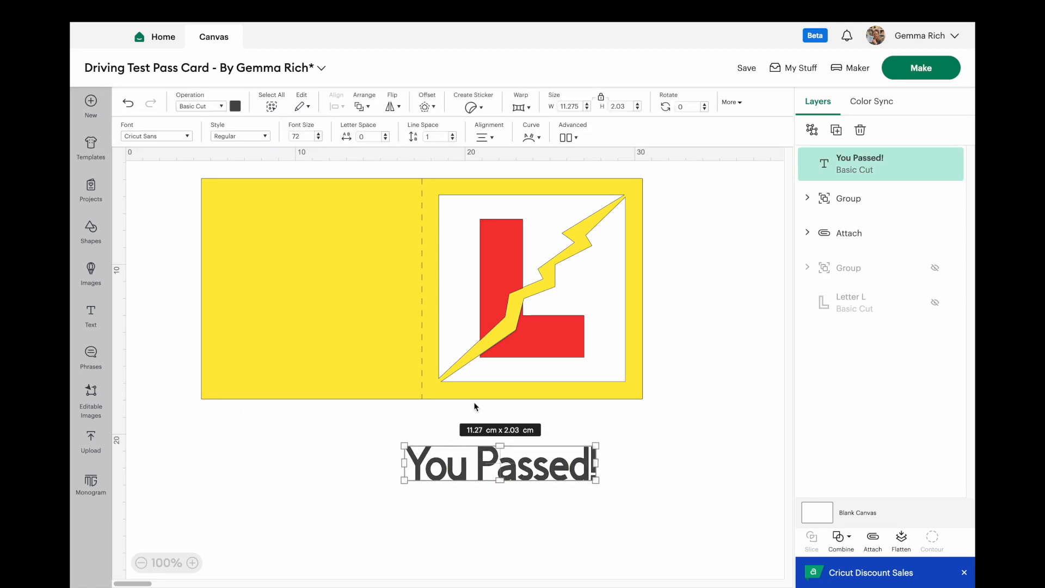
Change the "You Passed!" text to the system font Hello October.
left_click(185, 138)
left_click(749, 162)
type("britt")
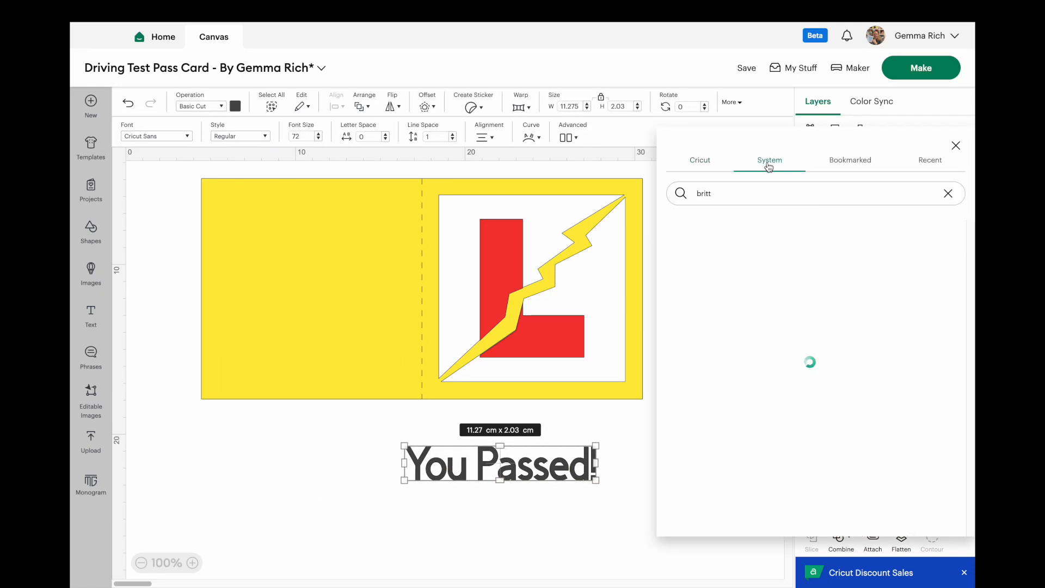
left_click_drag(743, 190, 690, 192)
type("he")
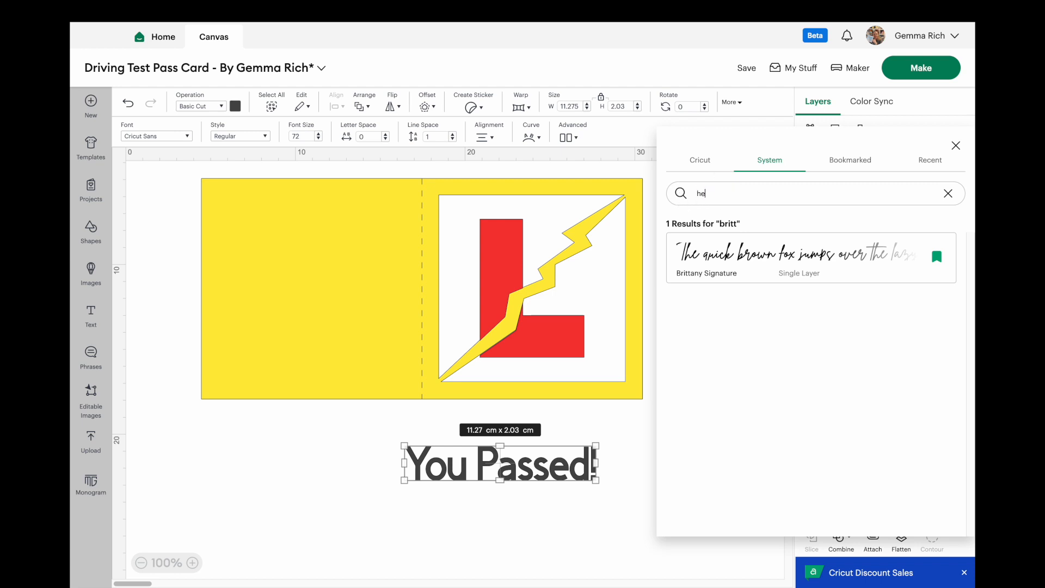
type("llo")
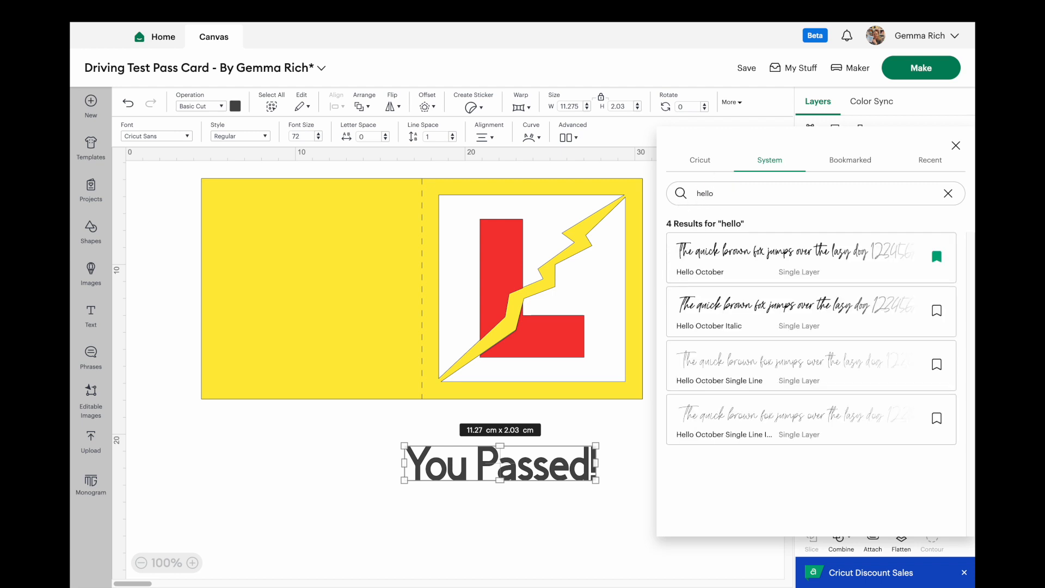
left_click(737, 252)
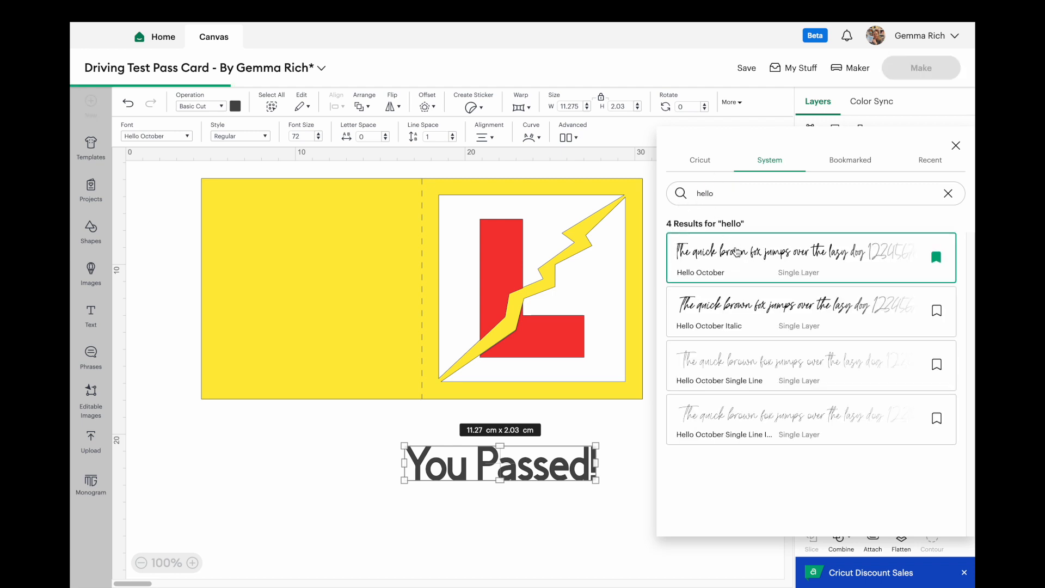
left_click(628, 492)
left_click(496, 483)
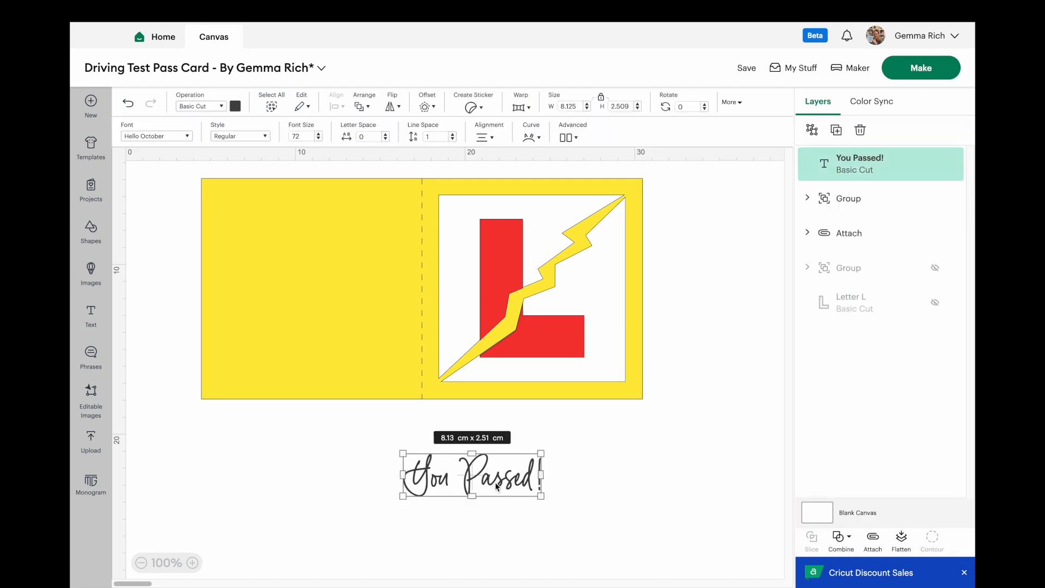
Enlarge the "You Passed!" text to about 28.69 x 8.86 cm and keep it below the card.
left_click_drag(545, 453, 621, 377)
left_click_drag(640, 446, 521, 491)
scroll(521, 492, "down", 1)
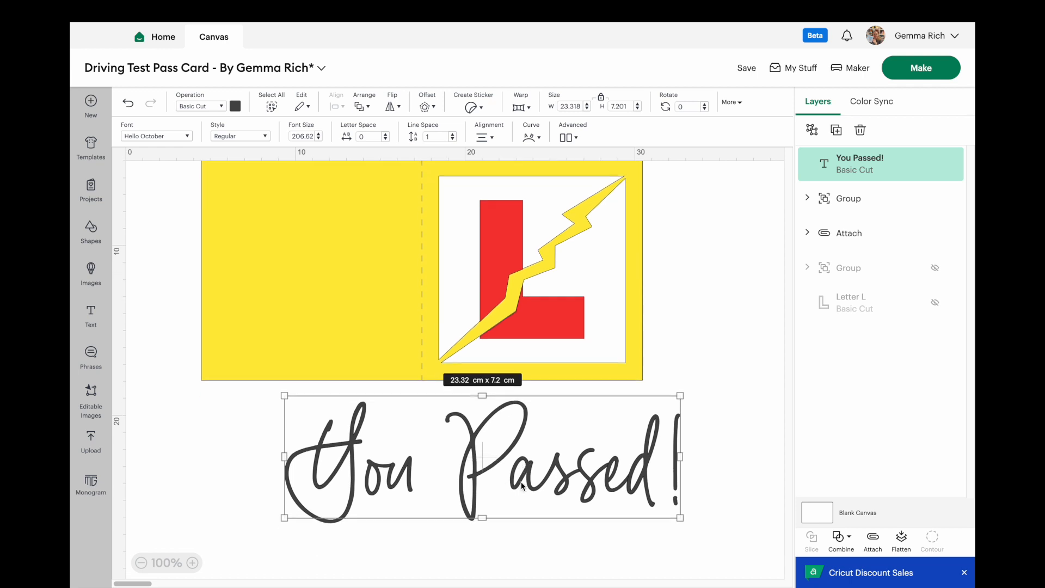
left_click_drag(680, 369, 699, 338)
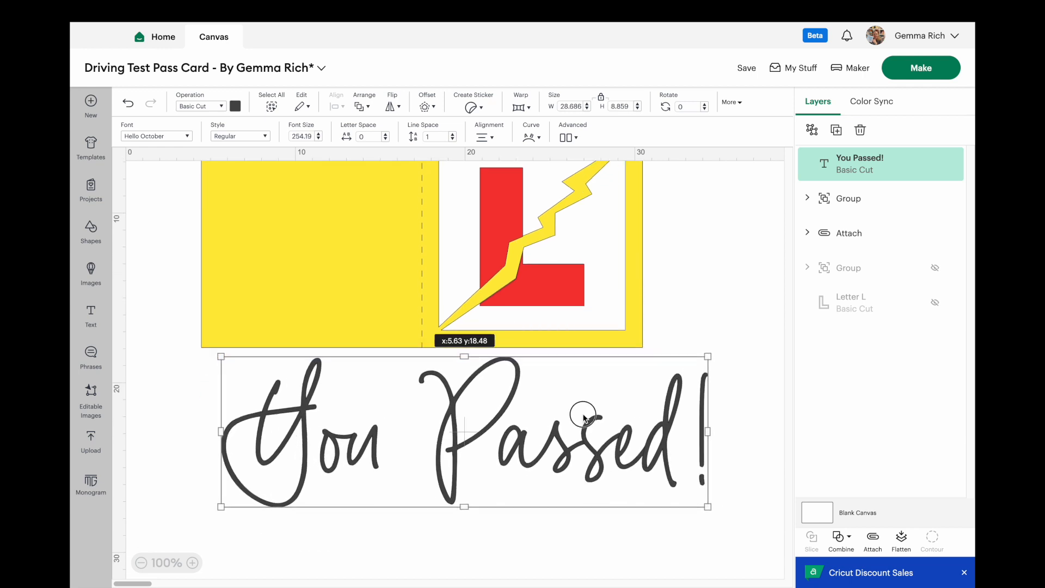
Create a 0.12 cm welded offset with rounded corners around the "You Passed!" text.
left_click(426, 107)
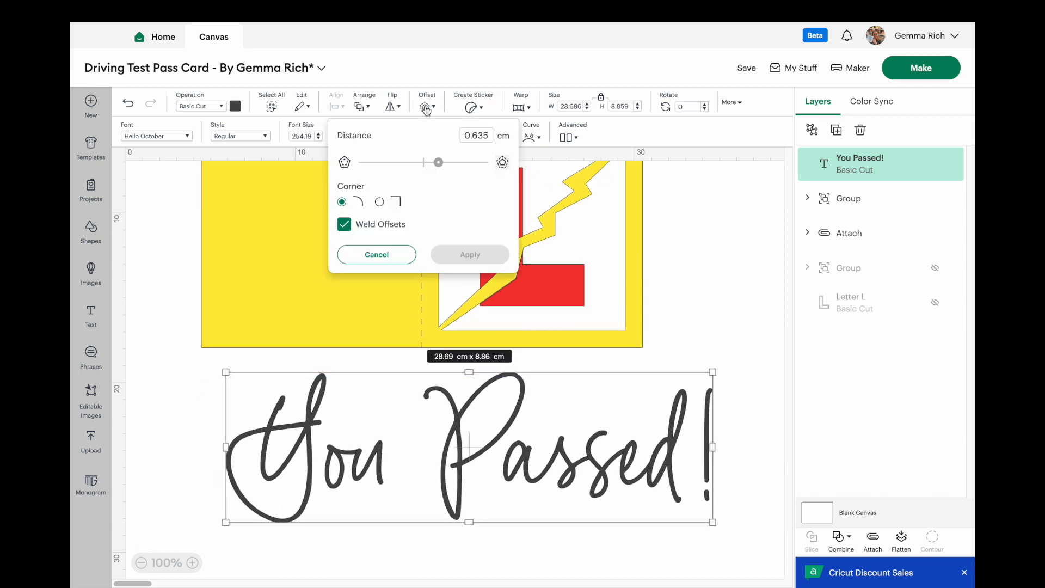
key("BackSpace")
key("BackSpace")
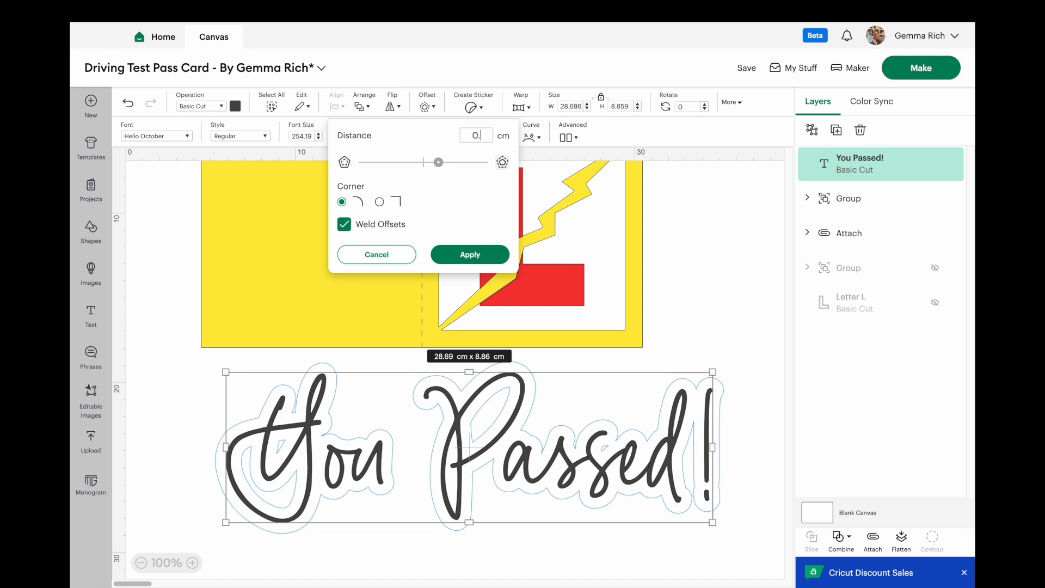
type("12")
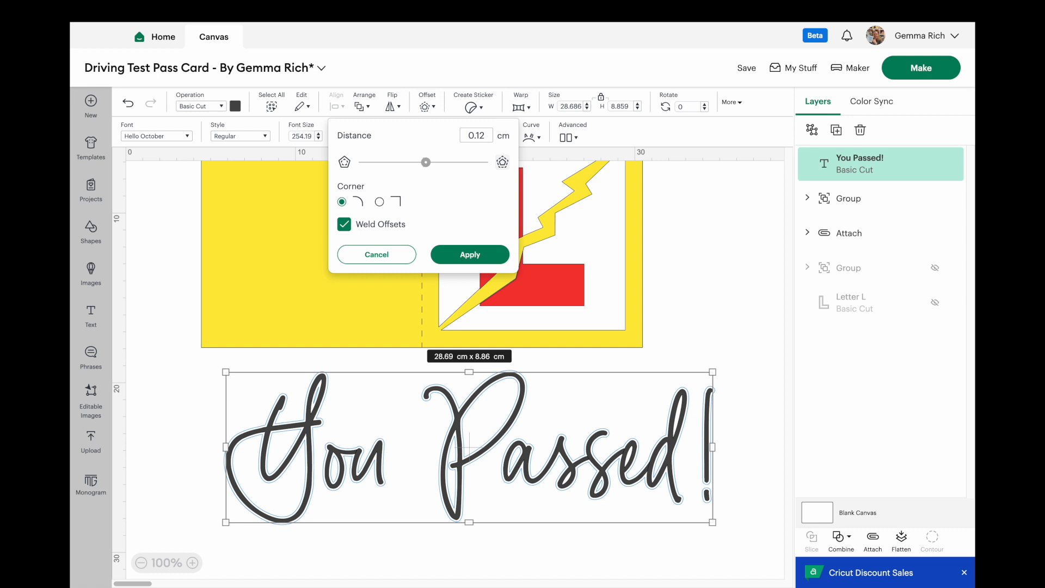
left_click(470, 254)
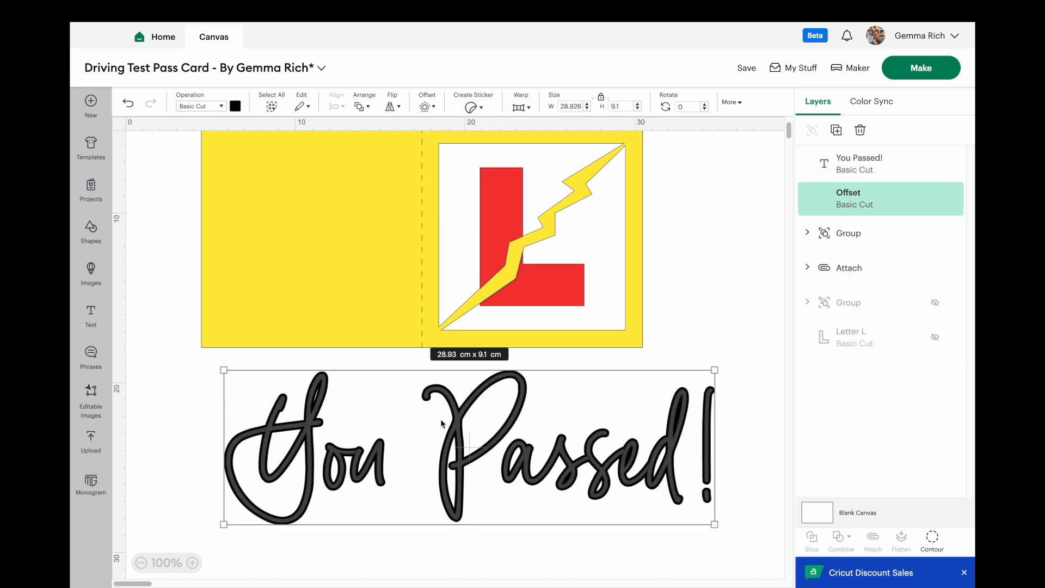
Separate the offset from the original text, delete the original text, and move the offset back below the card.
left_click_drag(459, 448, 458, 217)
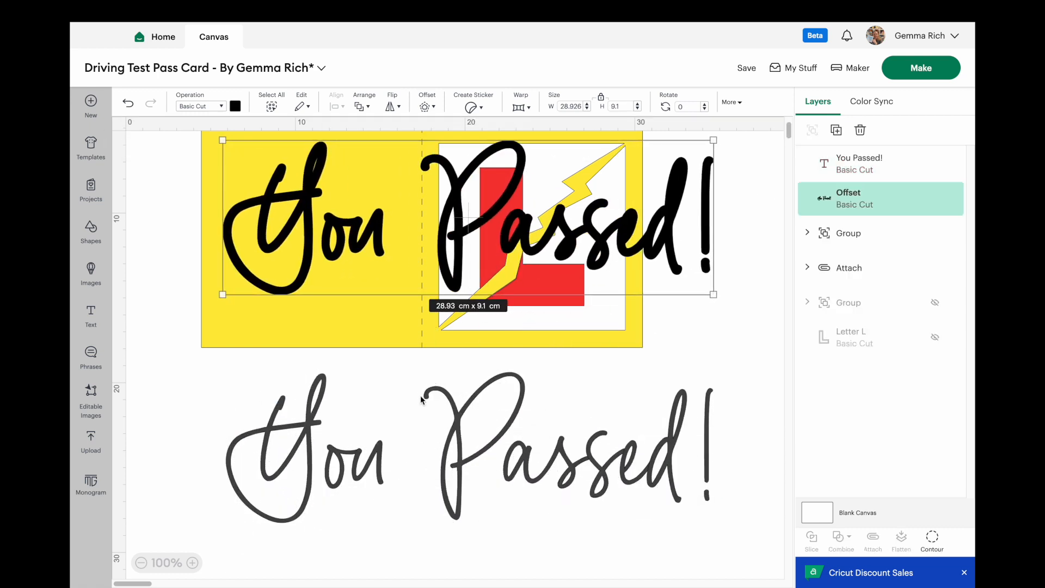
left_click(424, 432)
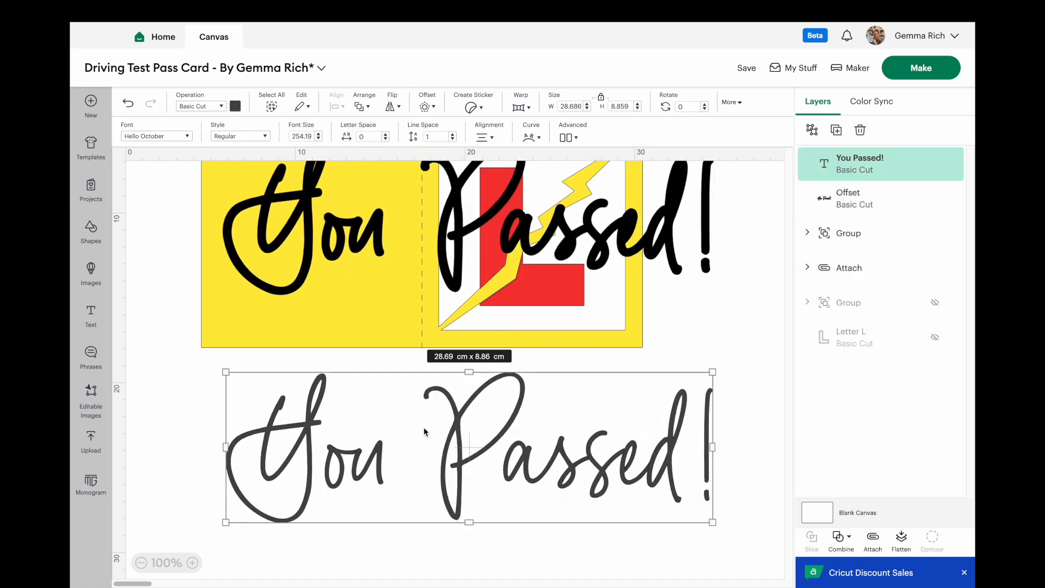
left_click(861, 131)
left_click_drag(609, 259, 605, 484)
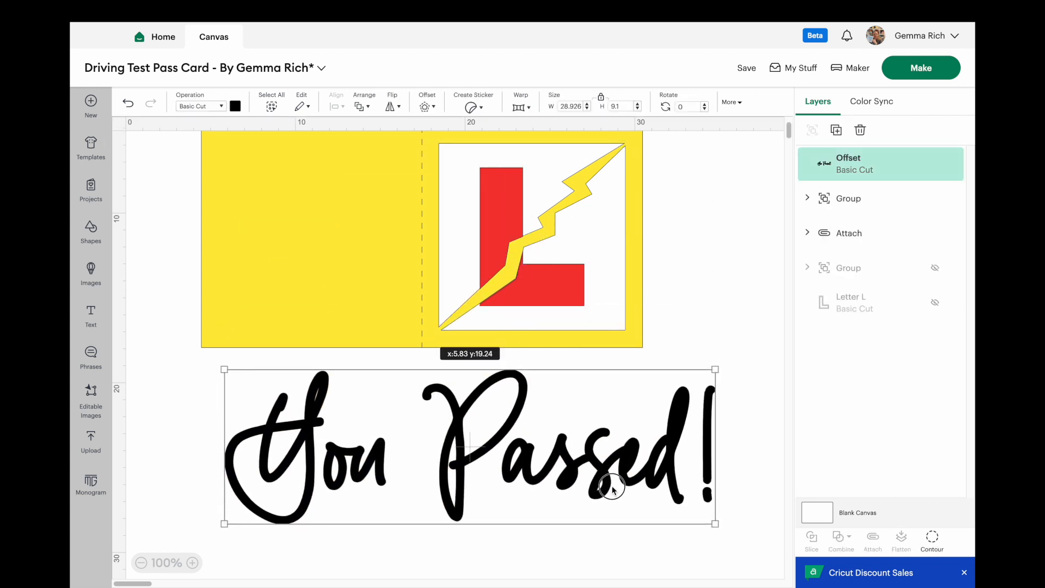
Shrink the "You Passed!" offset to about 11.25 x 3.54 cm and place it across the top of the L plate.
left_click_drag(224, 369, 510, 476)
left_click_drag(638, 499, 557, 173)
left_click_drag(744, 394, 433, 133)
left_click_drag(395, 197, 392, 252)
left_click(717, 224)
left_click(573, 216)
left_click_drag(425, 189, 440, 193)
mouse_move(527, 230)
left_mouse_down()
mouse_move(522, 302)
mouse_move(516, 220)
mouse_move(529, 213)
left_mouse_up()
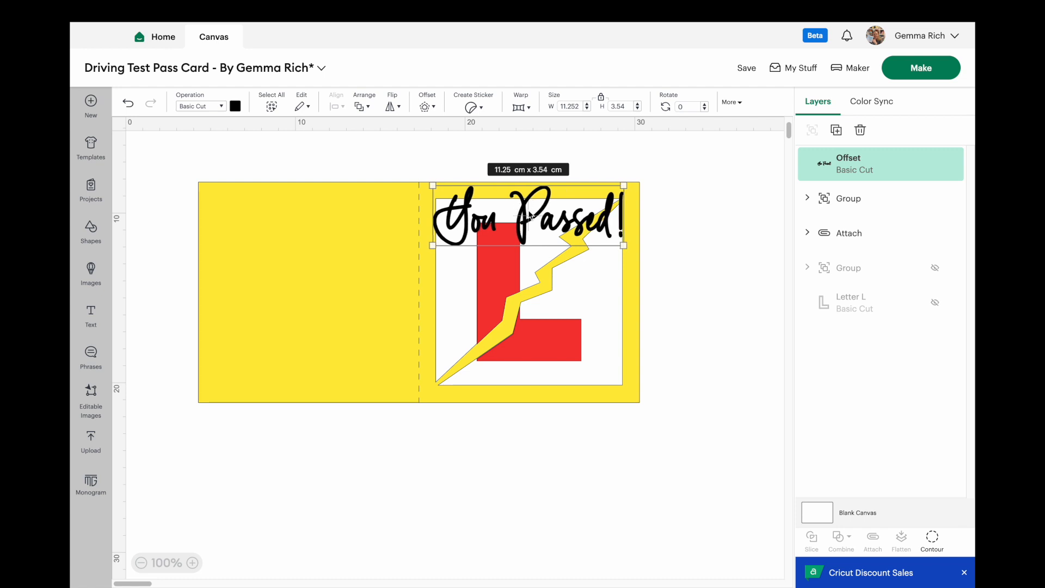
Move the envelope onto the left half of the yellow card.
left_click(692, 241)
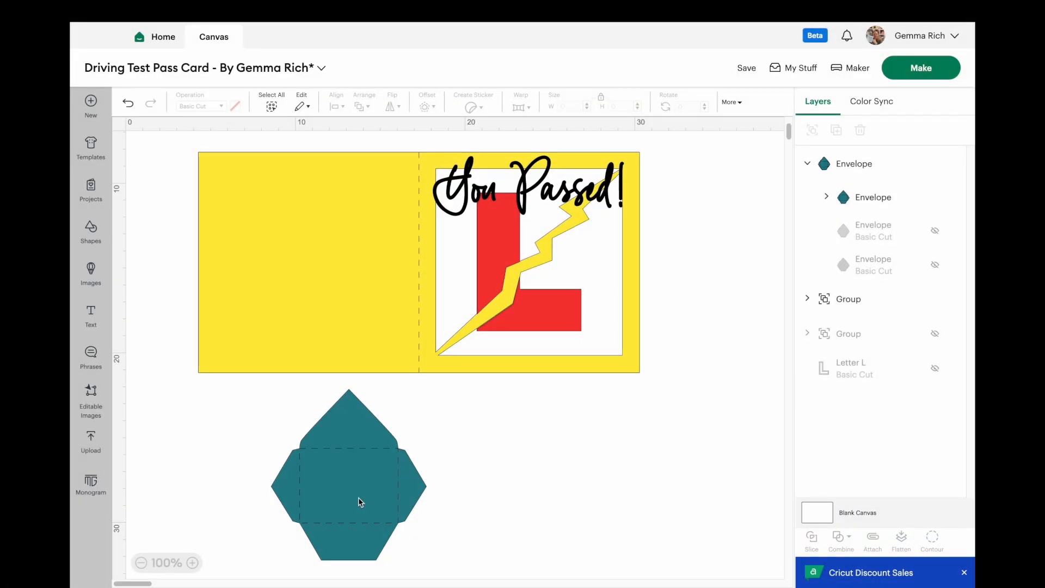
left_click_drag(358, 498, 325, 293)
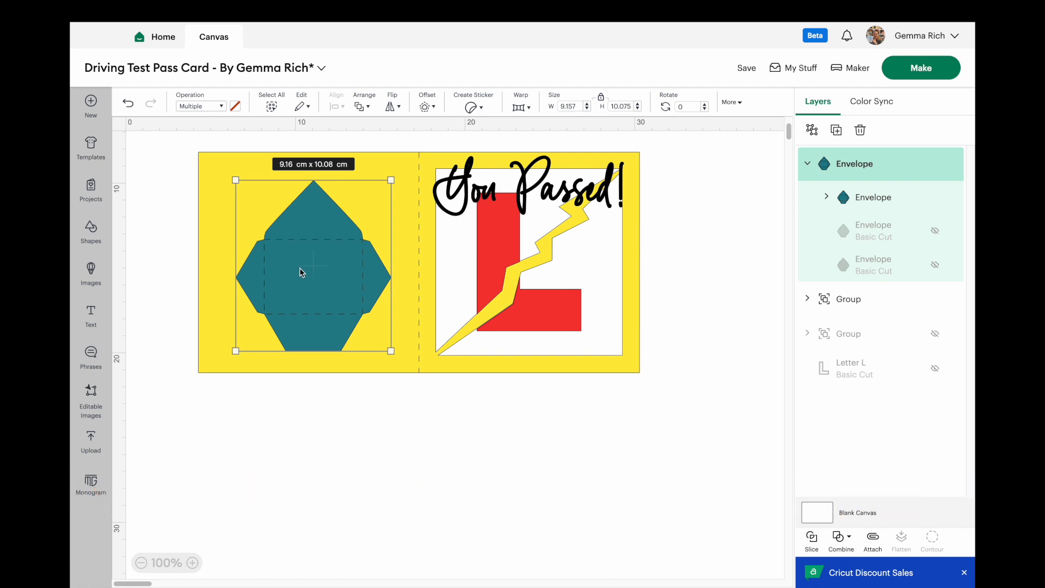
mouse_move(305, 255)
left_mouse_down()
mouse_move(292, 234)
mouse_move(295, 244)
left_mouse_up()
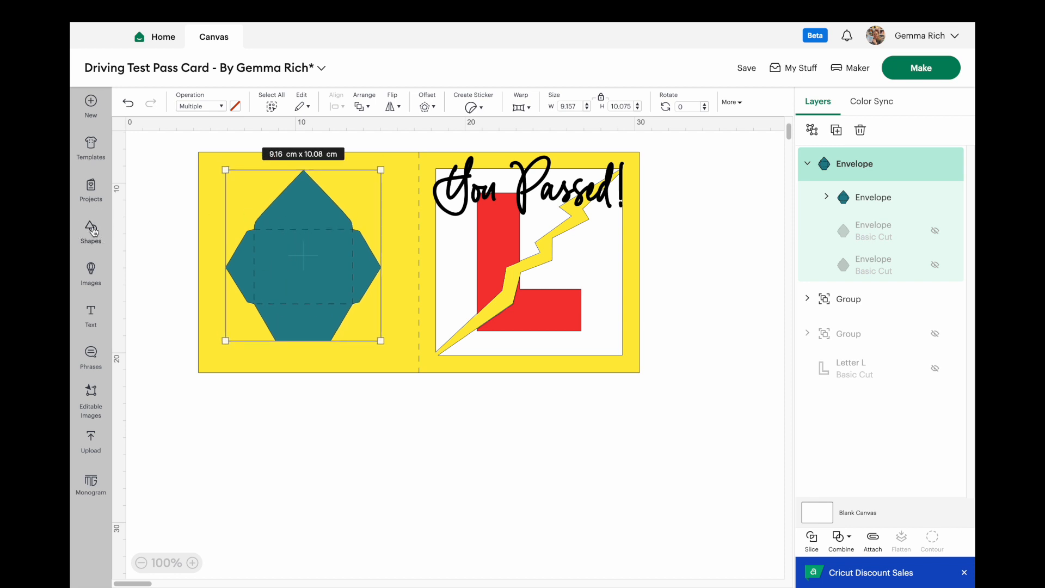
Insert a square, size it to 13 x 13 cm like the folded card, and place it over the card's lower middle.
left_click(92, 232)
left_click(243, 298)
left_click_drag(207, 192, 453, 188)
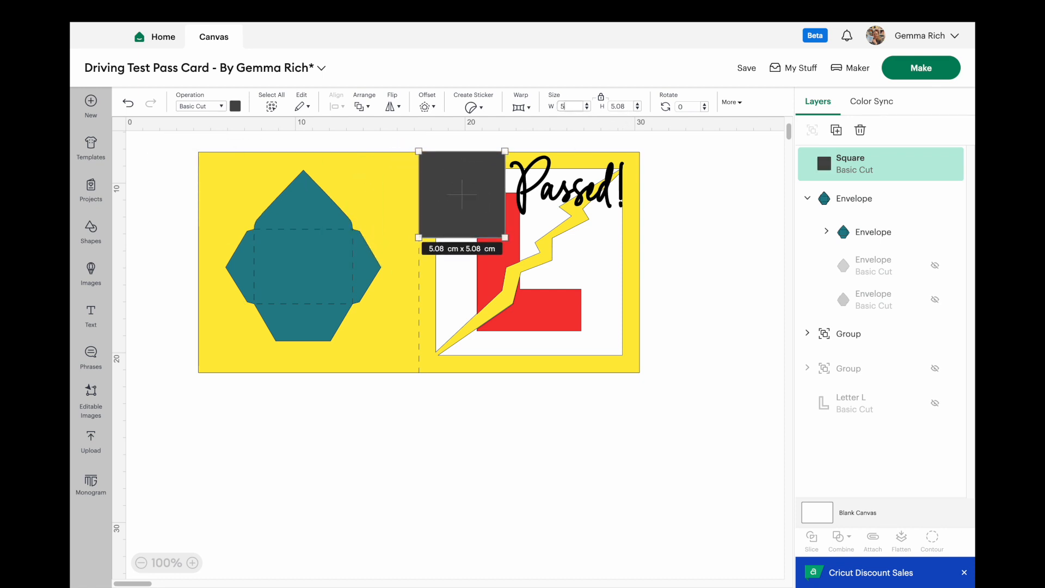
key("BackSpace")
key("Return")
left_click_drag(529, 210, 409, 374)
Hide the yellow card group and move the envelope to the empty area above and left of the grey square.
left_click(284, 240)
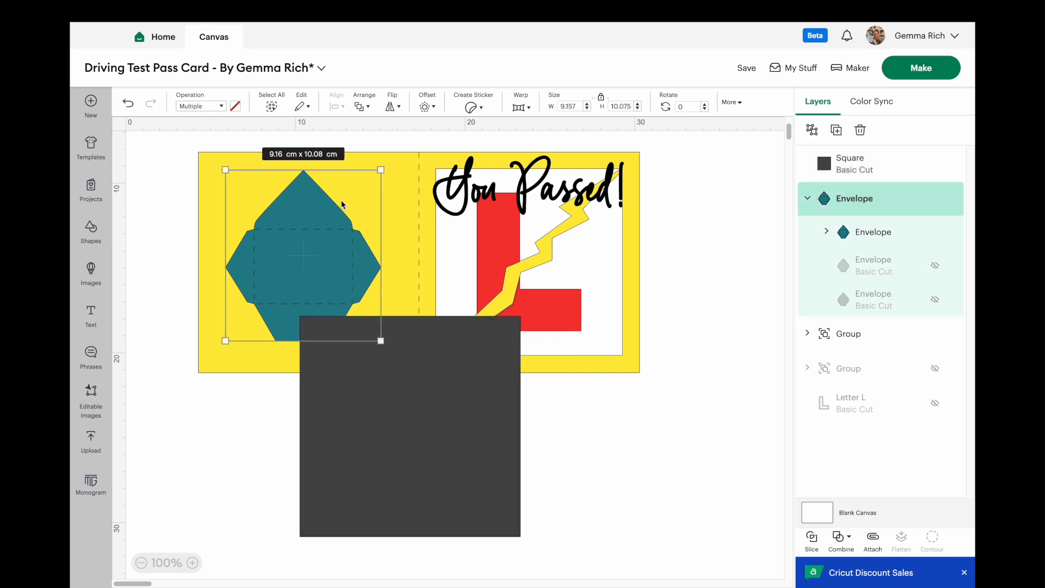
left_click(568, 193)
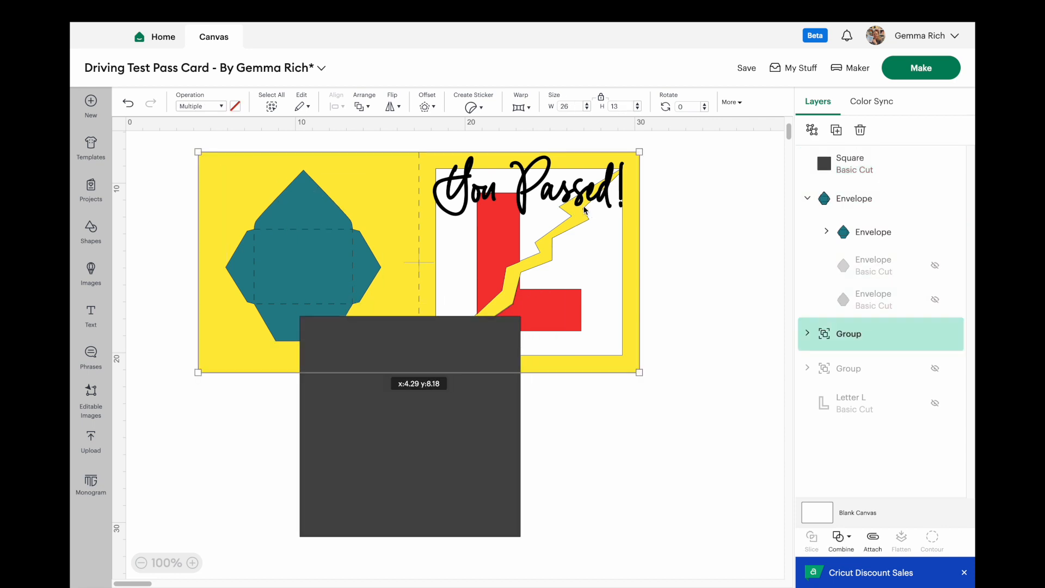
left_click(936, 335)
left_click_drag(296, 254, 224, 231)
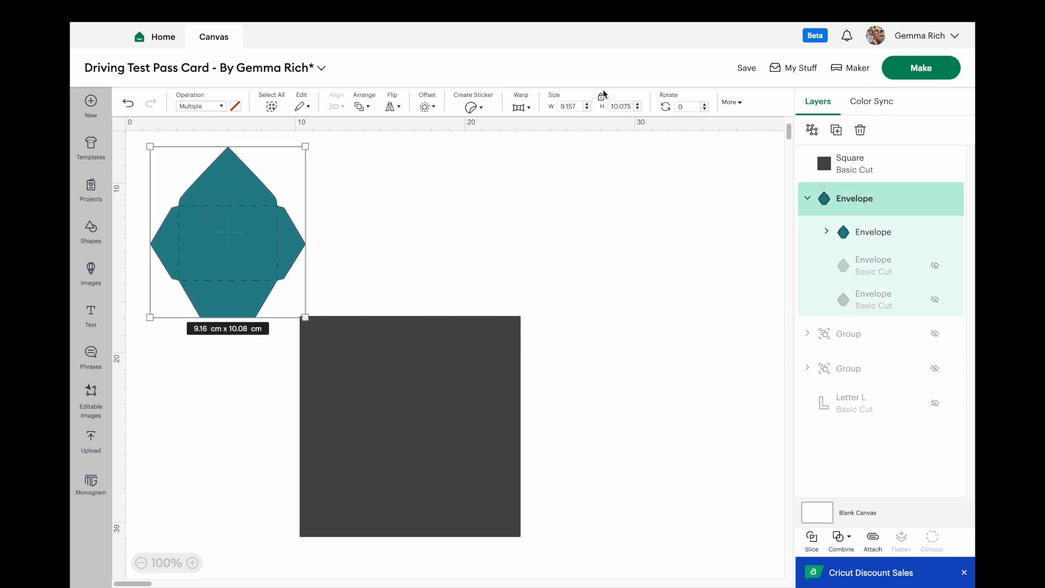
Unlock the envelope's proportions, enlarge it to about 30.61 x 25.7 cm, and position it behind the grey square.
left_click(603, 99)
left_click_drag(305, 317, 669, 578)
left_click_drag(380, 327, 433, 349)
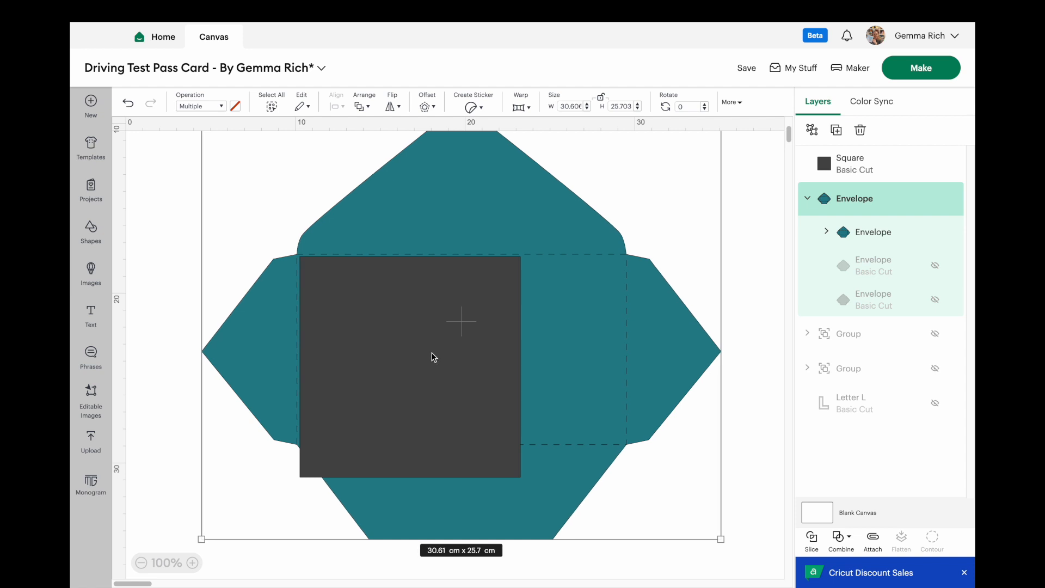
Stretch the envelope to about 30.09 x 30.83 cm so its central panel is slightly taller than the square, and reposition it around the square.
left_click(141, 564)
left_click_drag(566, 491, 562, 553)
left_click_drag(336, 354, 339, 375)
left_click(513, 415)
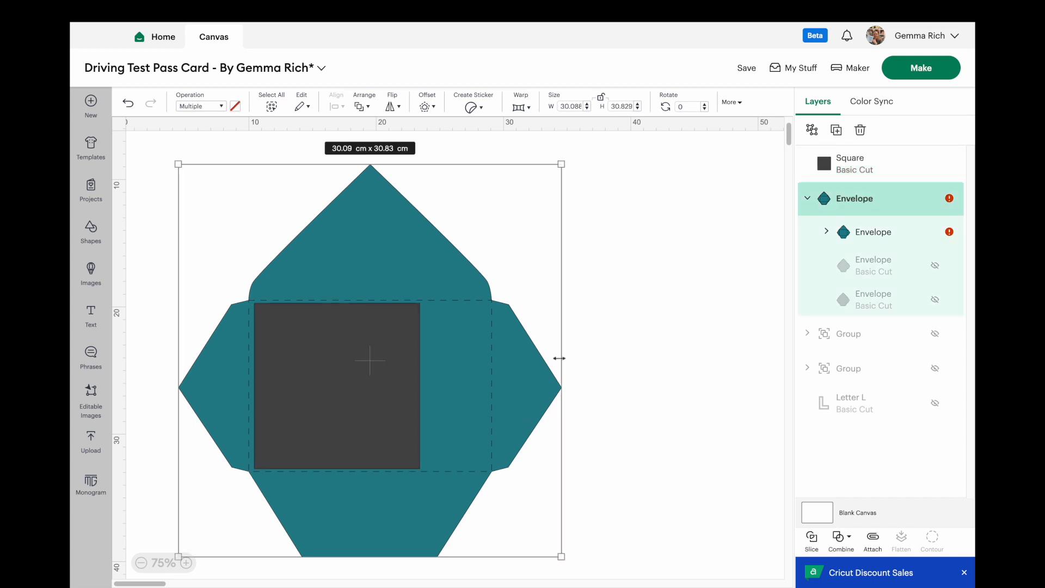
Narrow the envelope to about 22.33 x 31.06 cm and centre its score lines around the square with a small margin.
left_click_drag(561, 164, 465, 165)
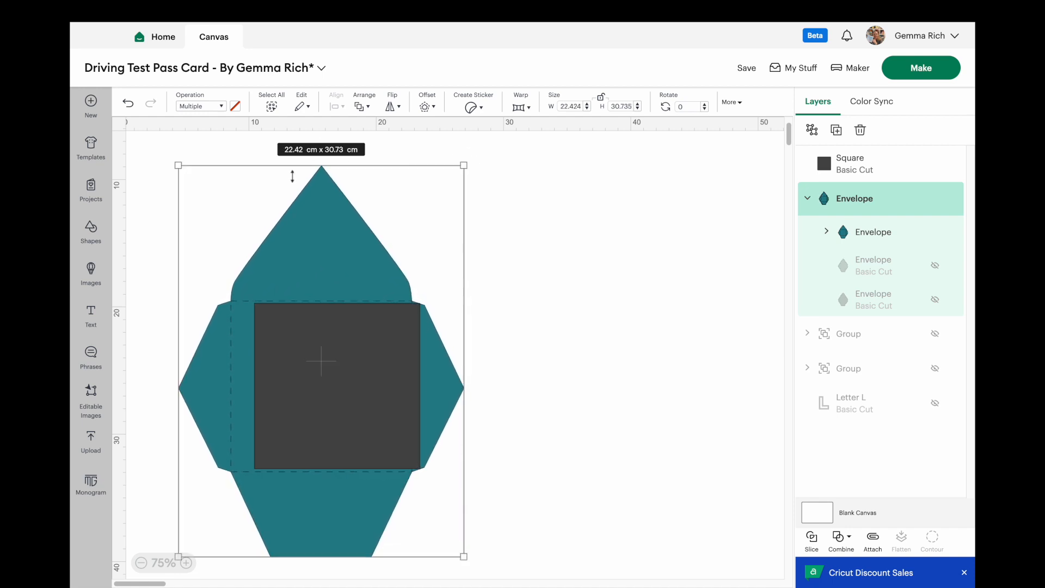
mouse_move(331, 390)
left_mouse_down()
mouse_move(317, 390)
mouse_move(346, 390)
left_mouse_up()
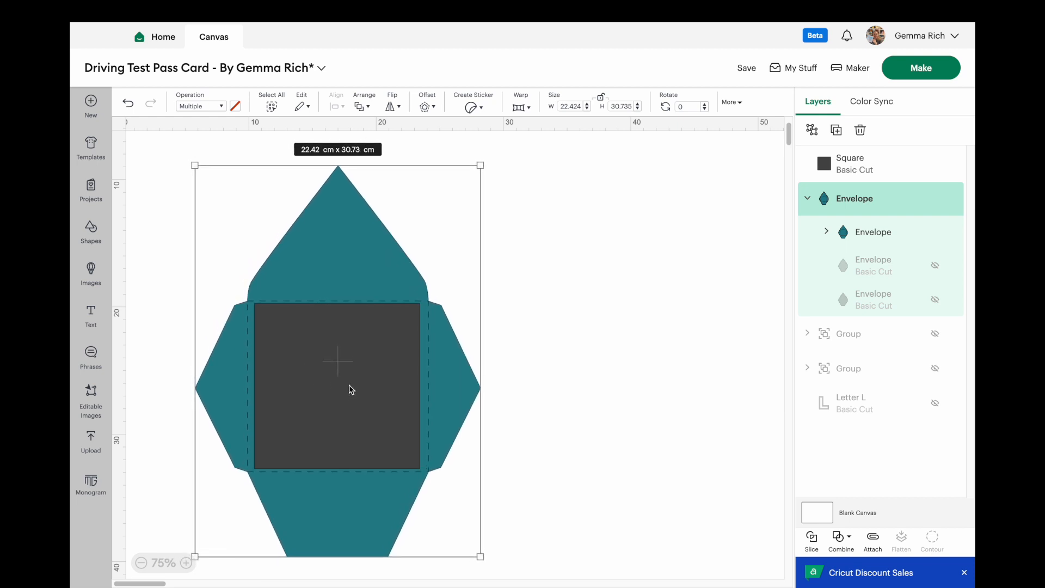
left_click_drag(480, 165, 480, 159)
left_click_drag(343, 376, 341, 377)
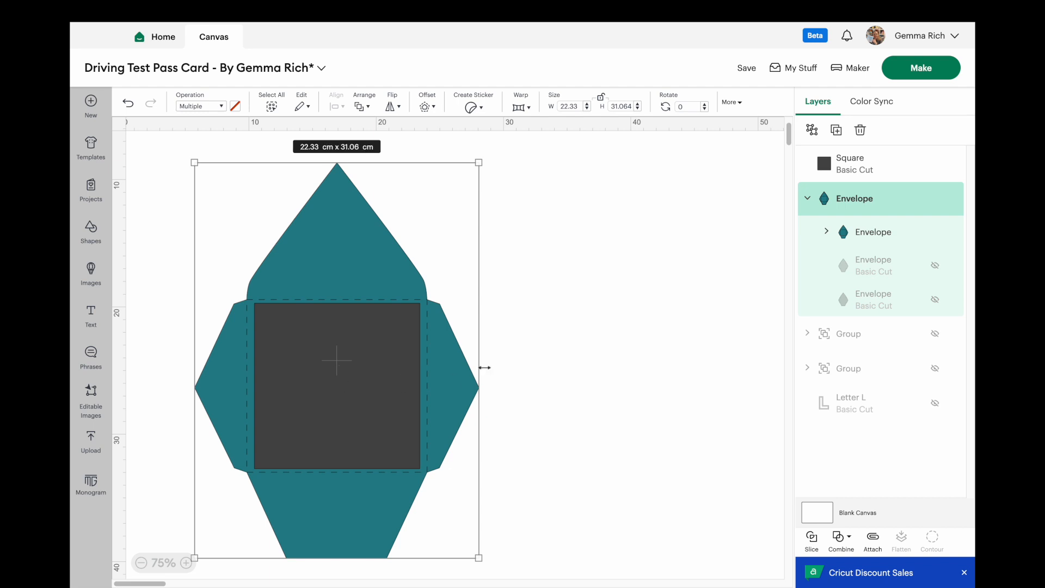
left_click(587, 332)
Delete the grey 13 x 13 cm square and move the envelope slightly up and to the right.
left_click(308, 393)
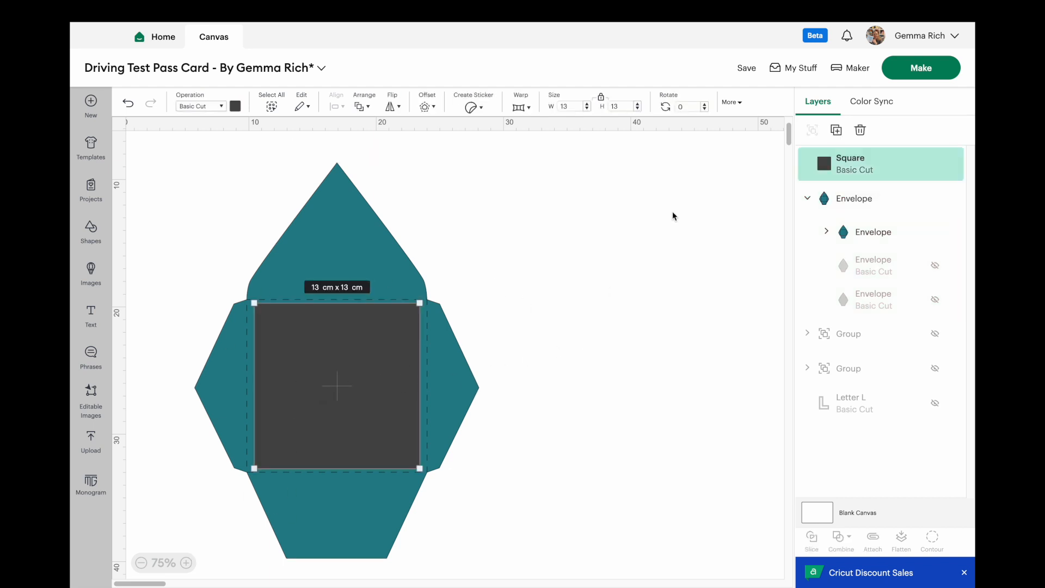
left_click(860, 130)
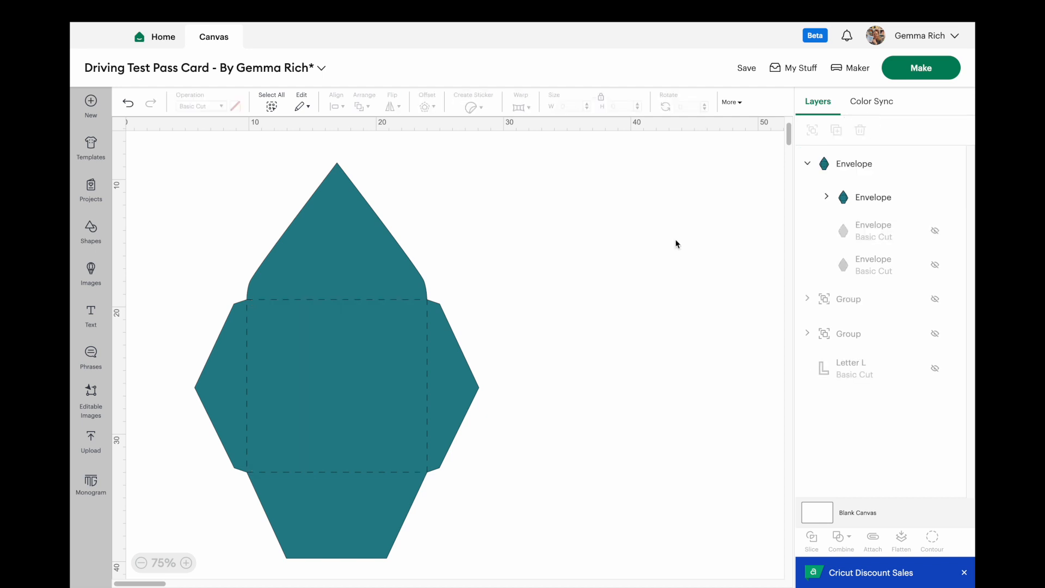
left_click_drag(298, 359, 334, 355)
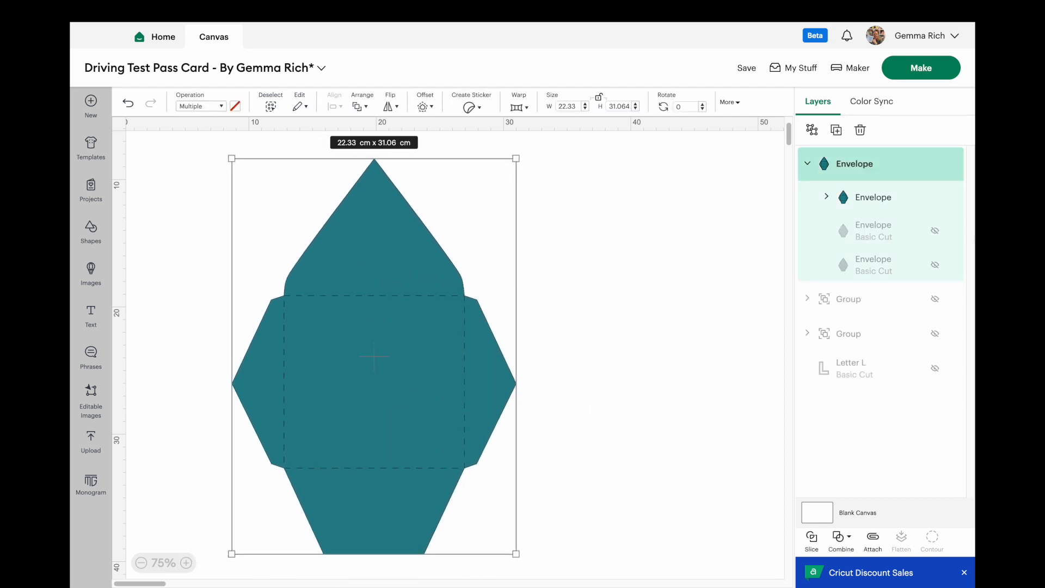
Show the yellow card group again and arrange the envelope beside it, to the right of the card.
left_click(937, 301)
left_click_drag(425, 350, 697, 321)
left_click_drag(444, 284, 428, 352)
left_click_drag(646, 350, 658, 374)
left_click(733, 478)
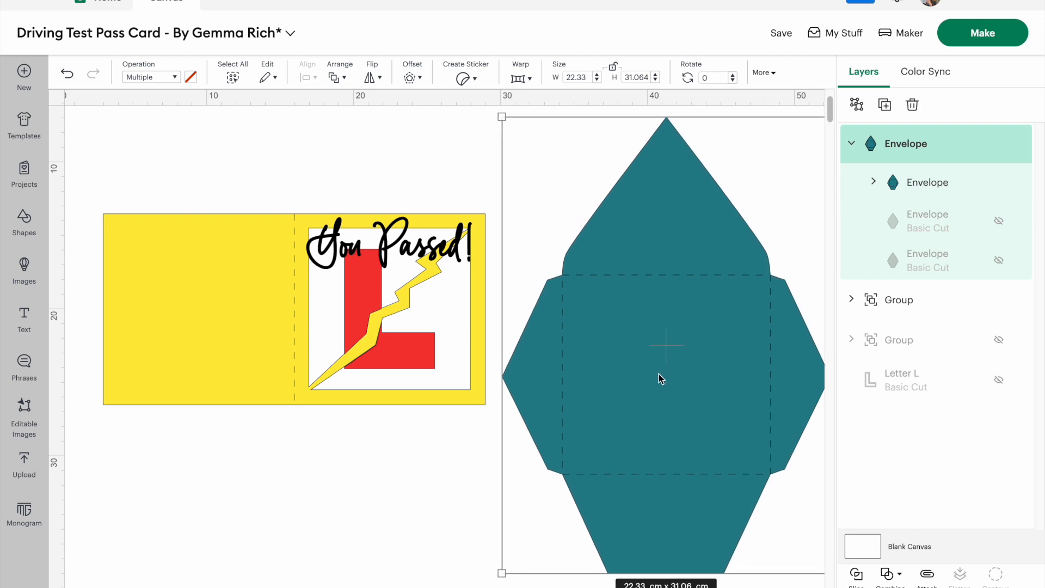